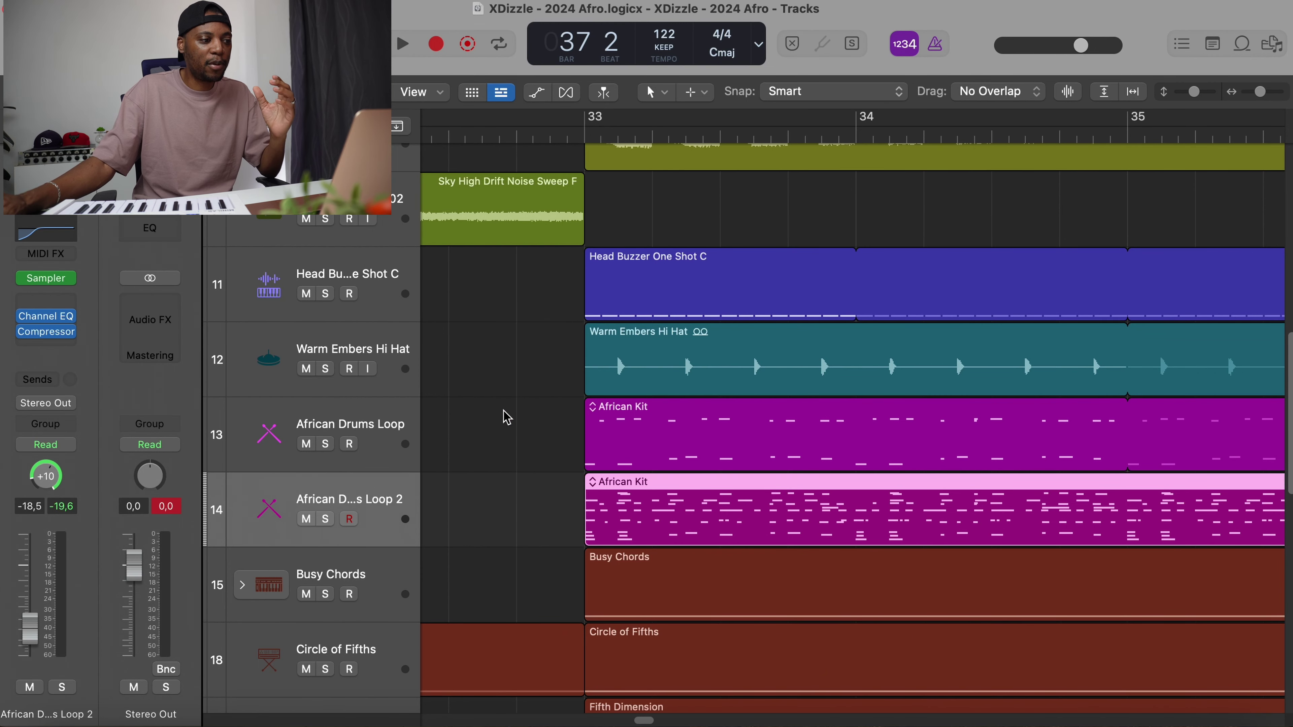
- Select the first loop's African Kit region around bar 33
left_click(506, 417)
- Widen the track headers so each track shows its volume slider and pan knob
left_click(700, 427)
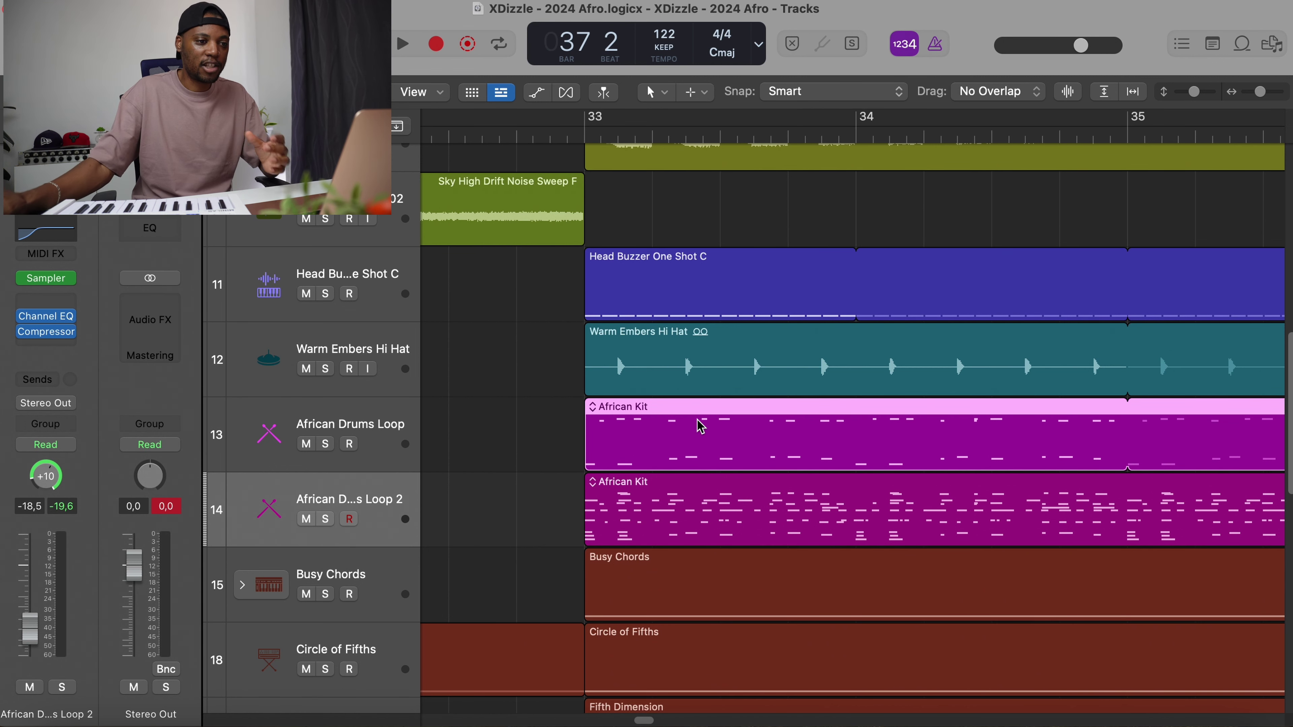
key("XF86AudioLowerVolume")
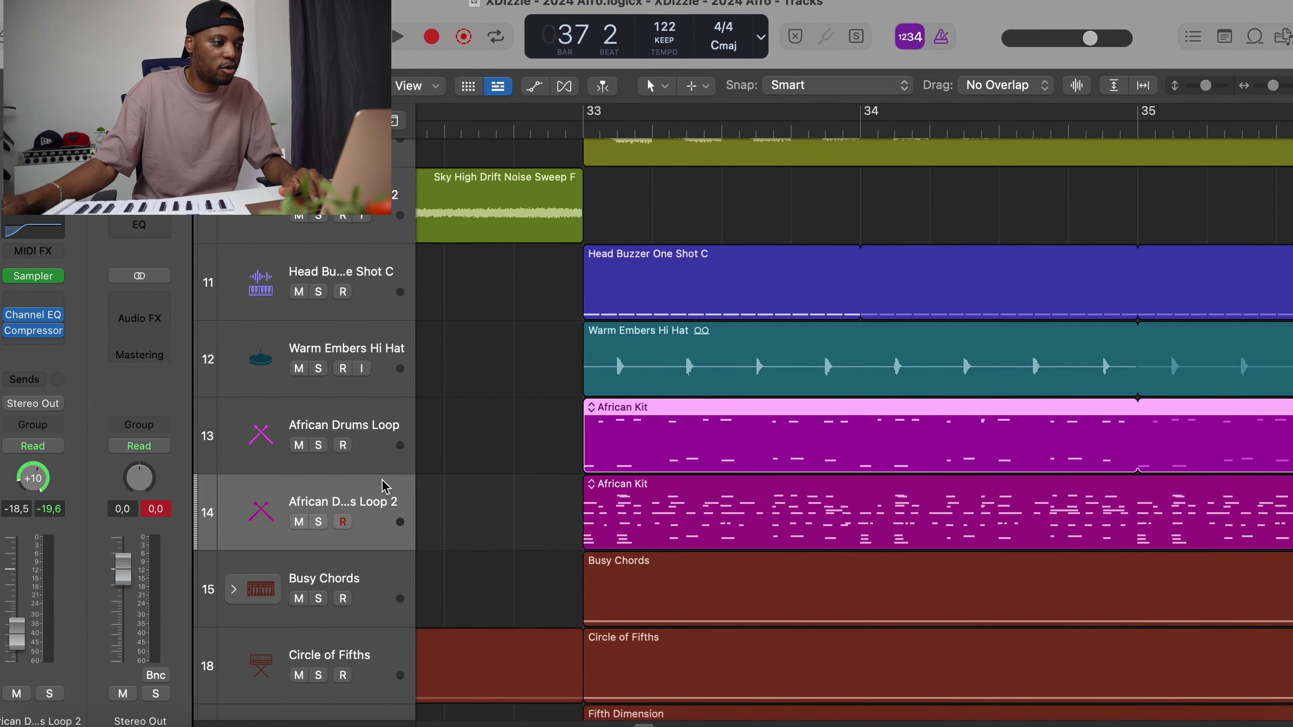
left_click(375, 430)
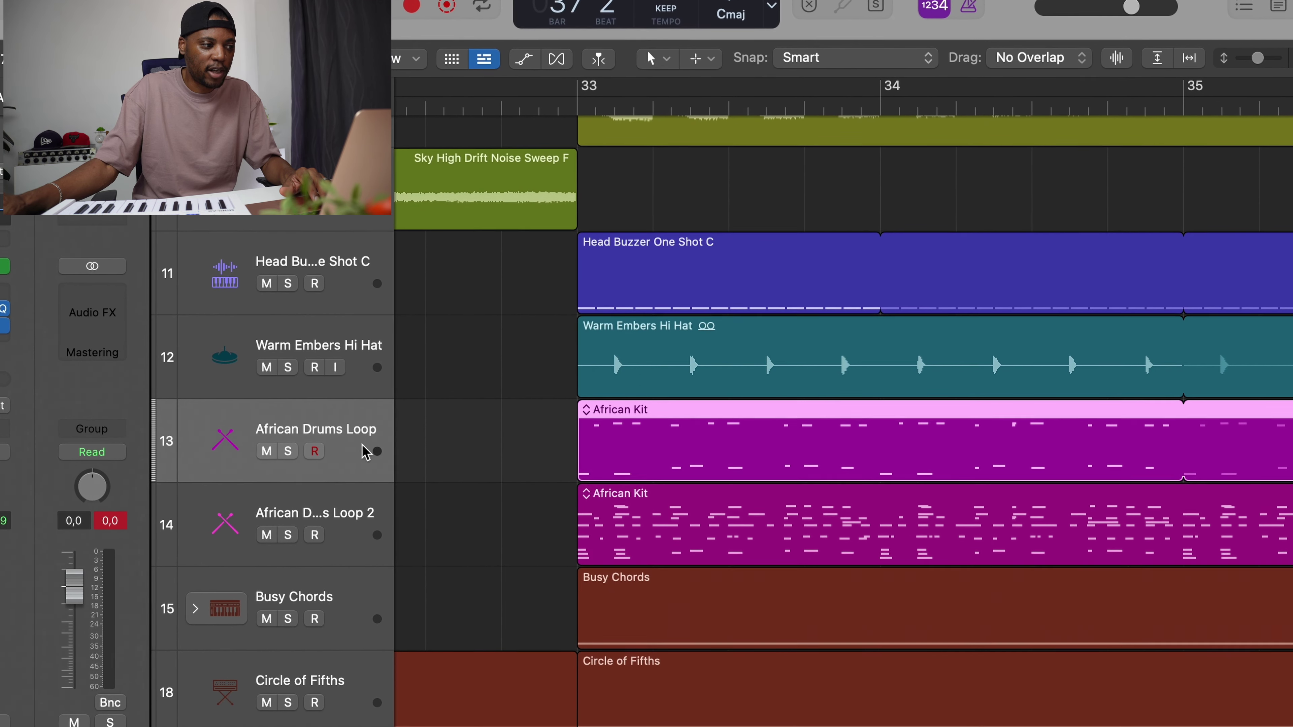
left_click_drag(391, 515, 474, 524)
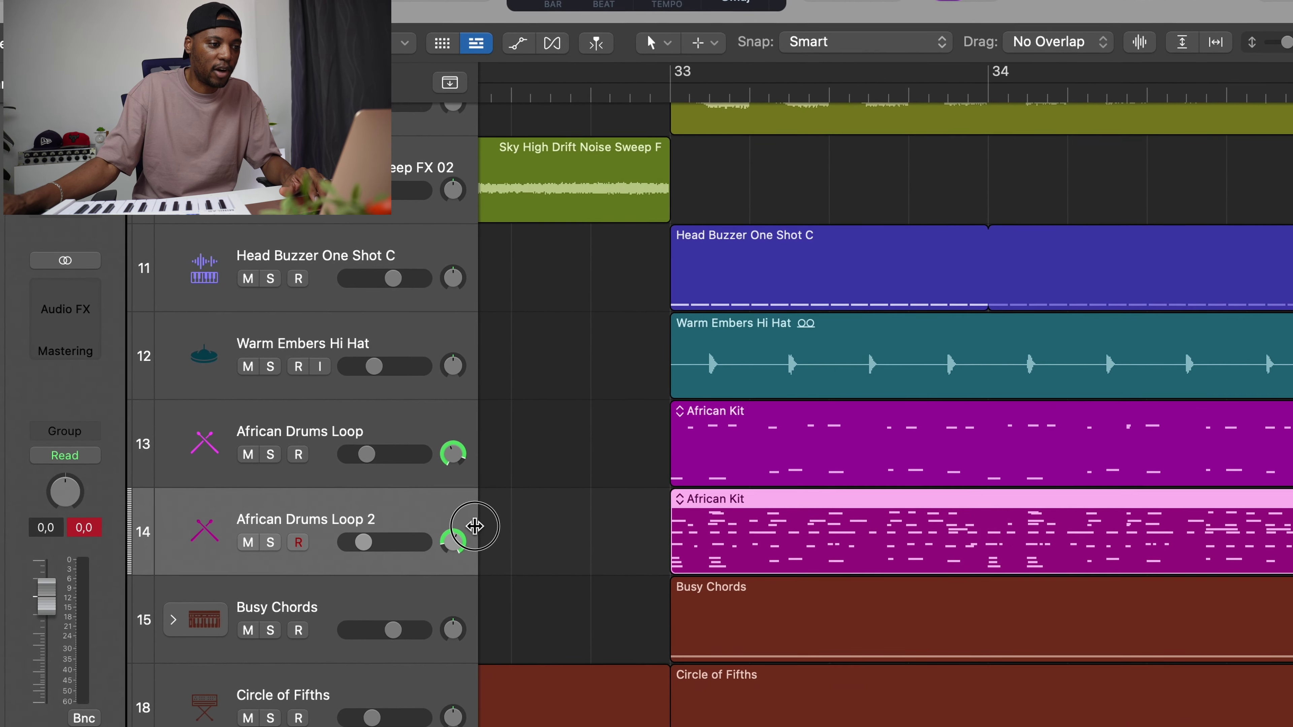
- Zoom the timeline out to show the arrangement from bar 1
key("super+Left")
key("super+Left")
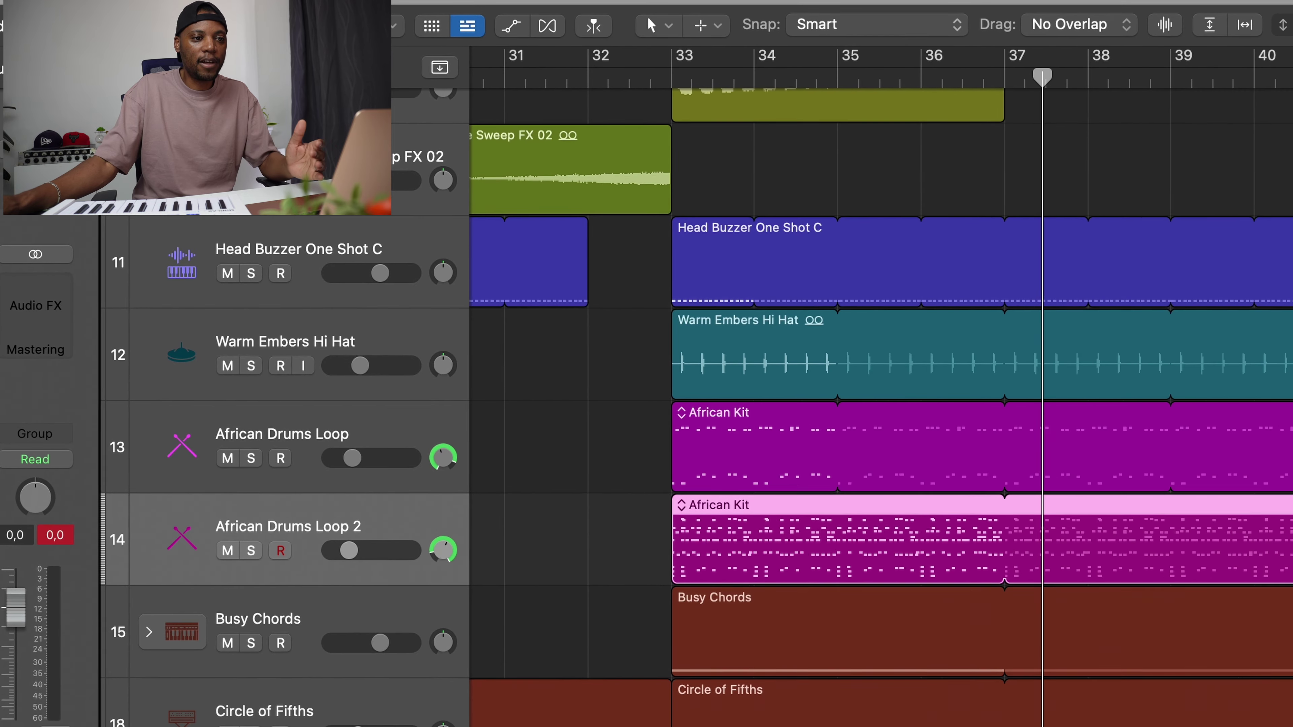
key("super+Left")
key("super+Left")
key("super+Left")
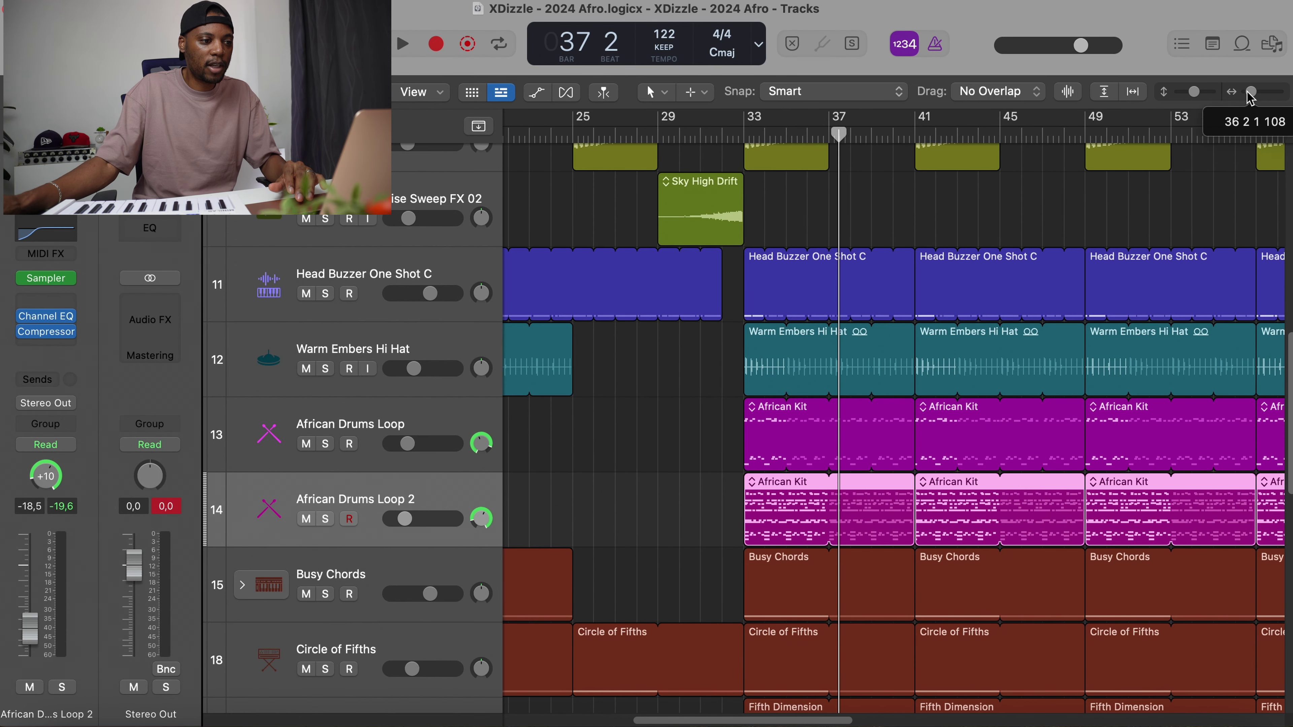
left_click(439, 427)
- Solo African Drums Loop and play it alone from bar 33, then stop
scroll(652, 428, "right", 10)
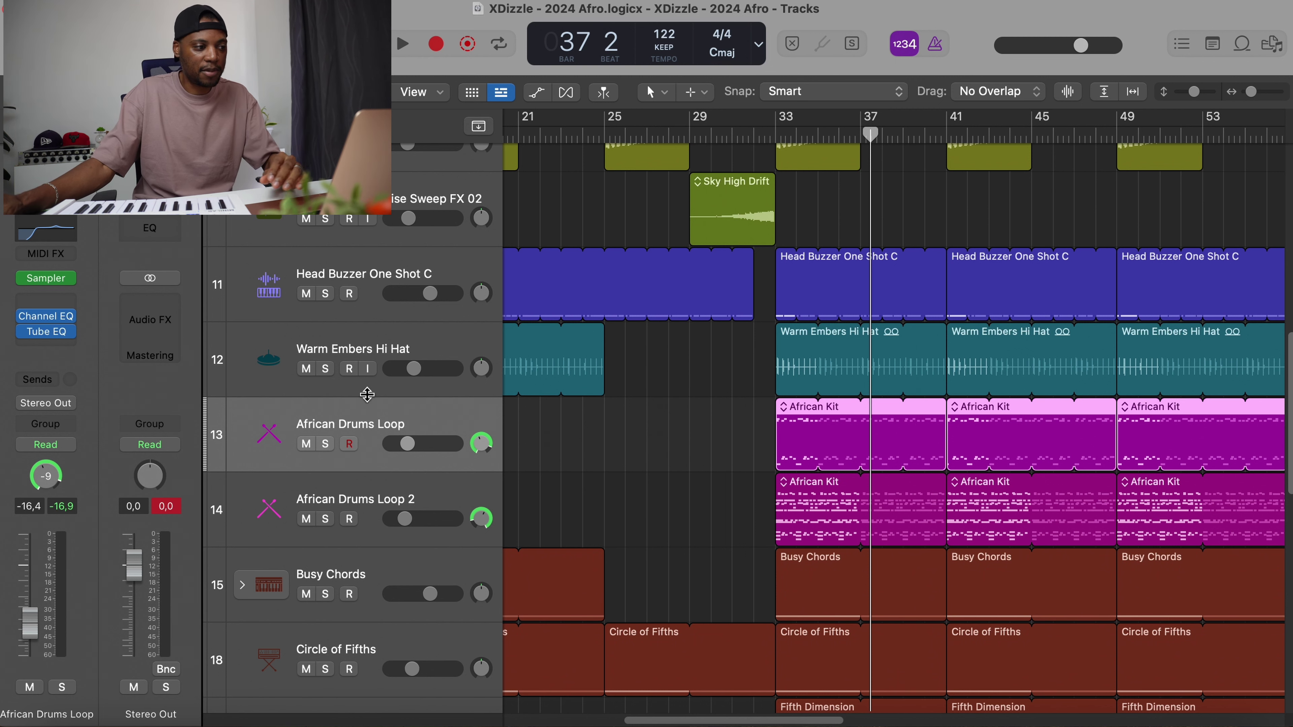
left_click(325, 444)
left_click(775, 134)
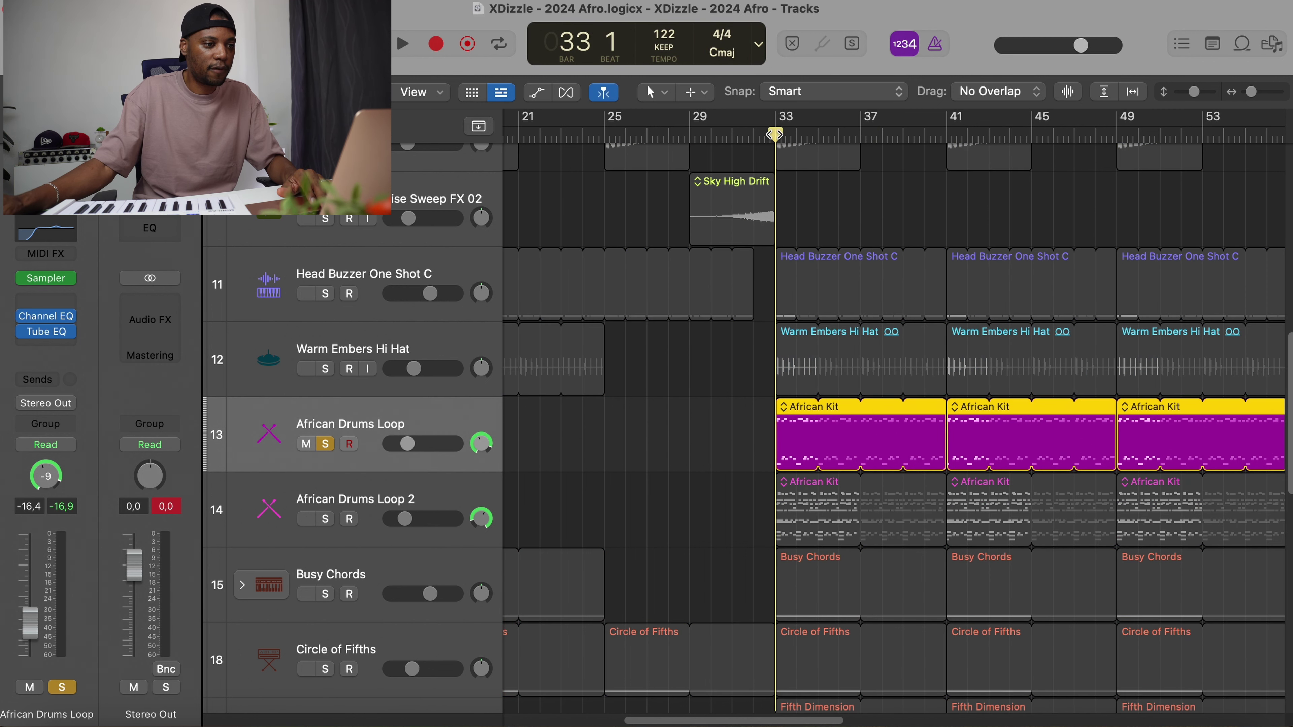
key("space")
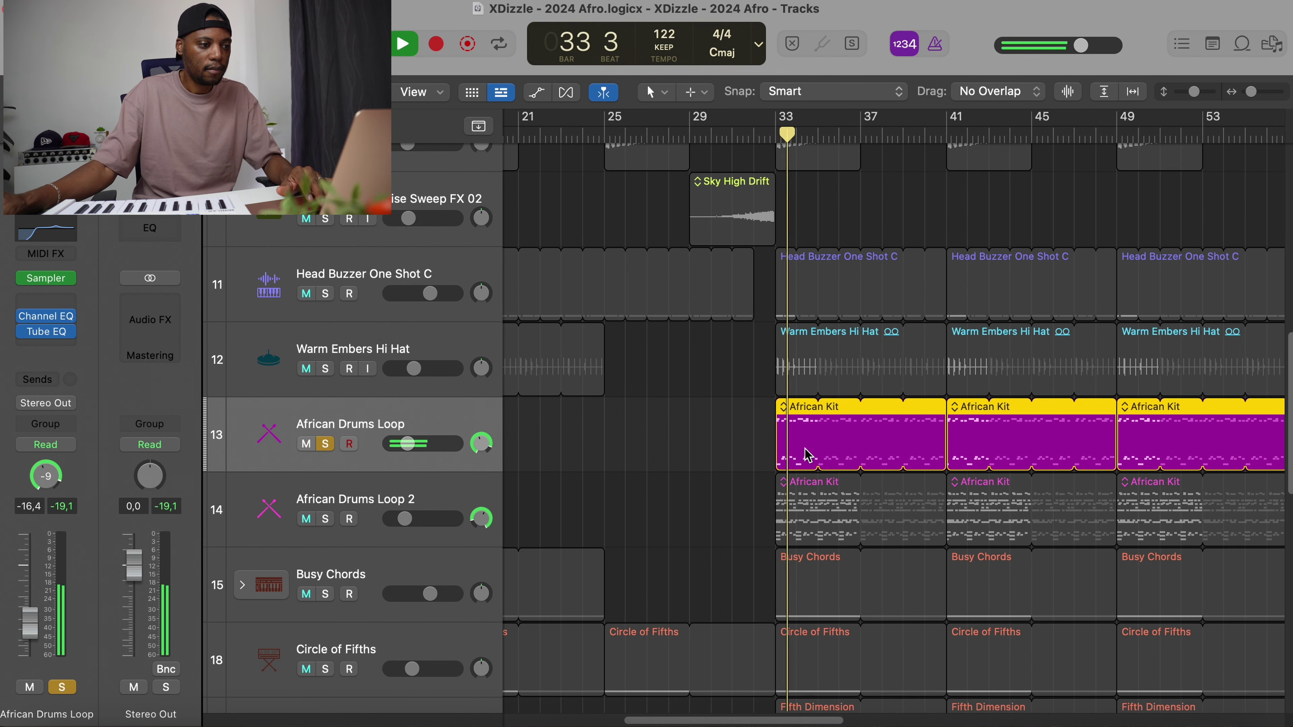
scroll(796, 417, "down", 1)
scroll(795, 417, "down", 1)
scroll(809, 357, "down", 2)
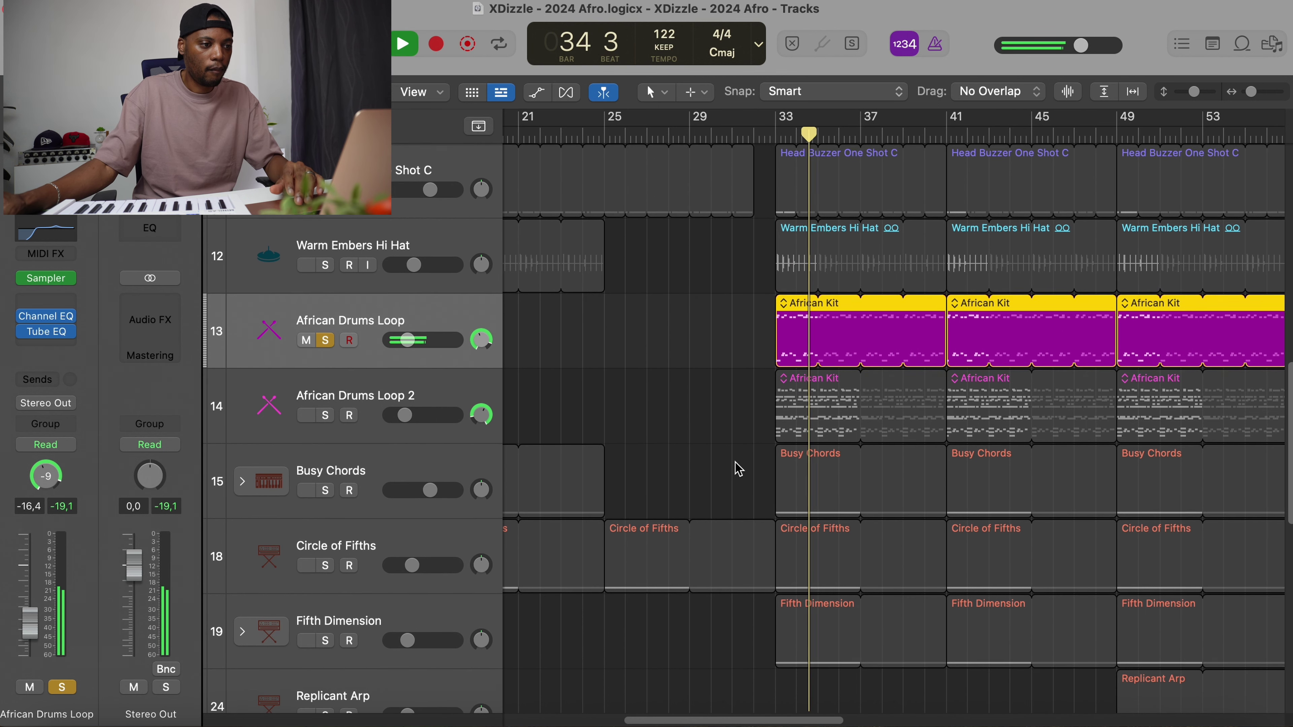
scroll(815, 316, "down", 1)
key("space")
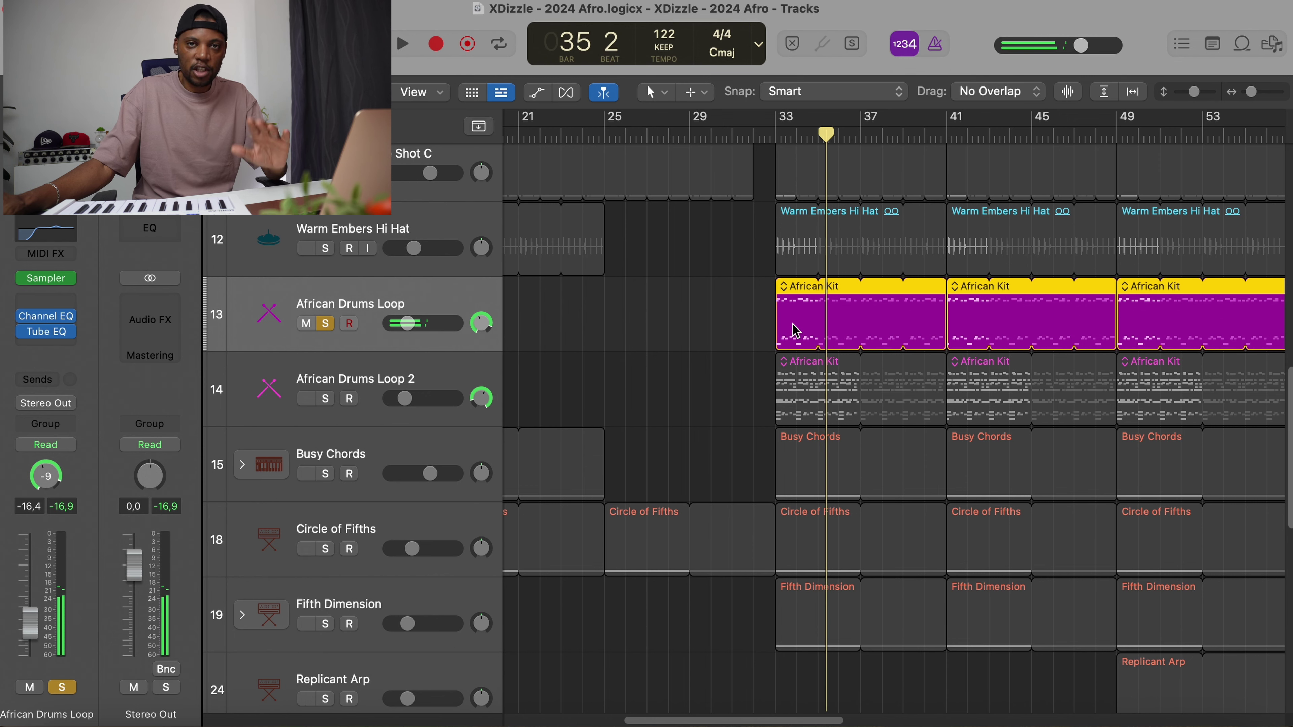
double_click(795, 330)
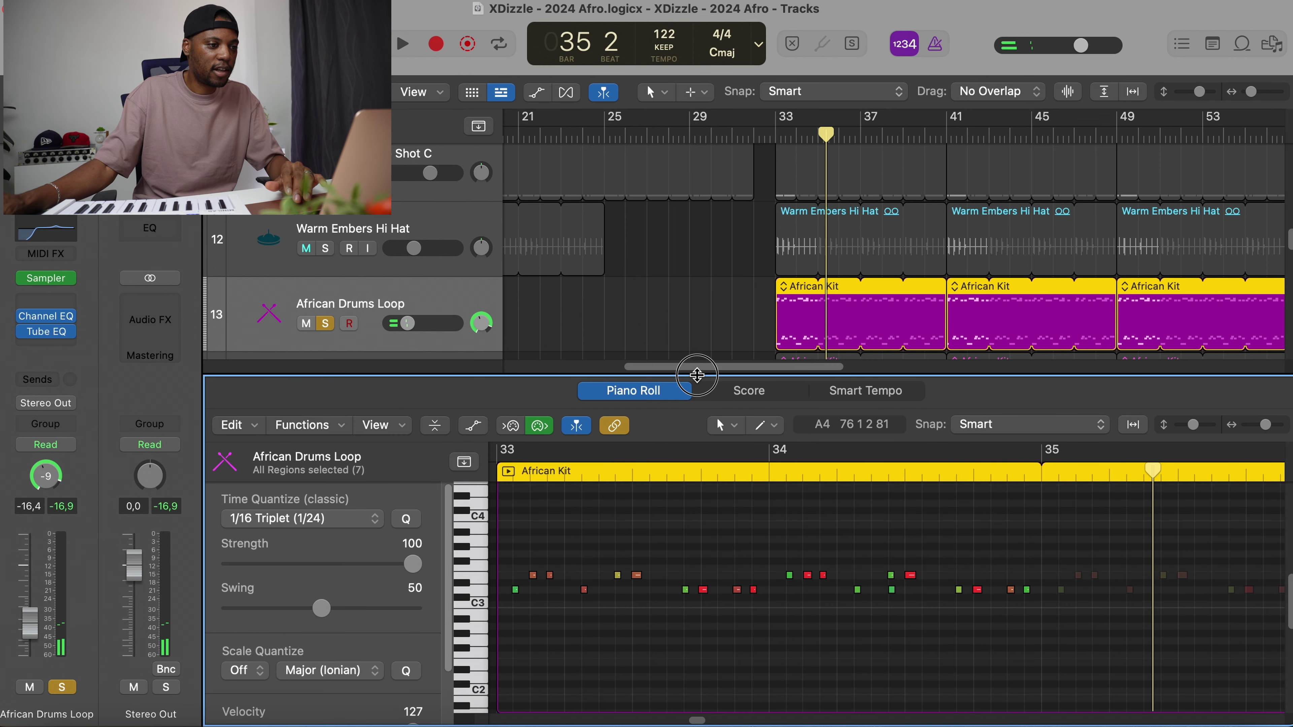
left_click_drag(696, 388, 697, 223)
scroll(695, 375, "down", 3)
scroll(695, 441, "down", 2)
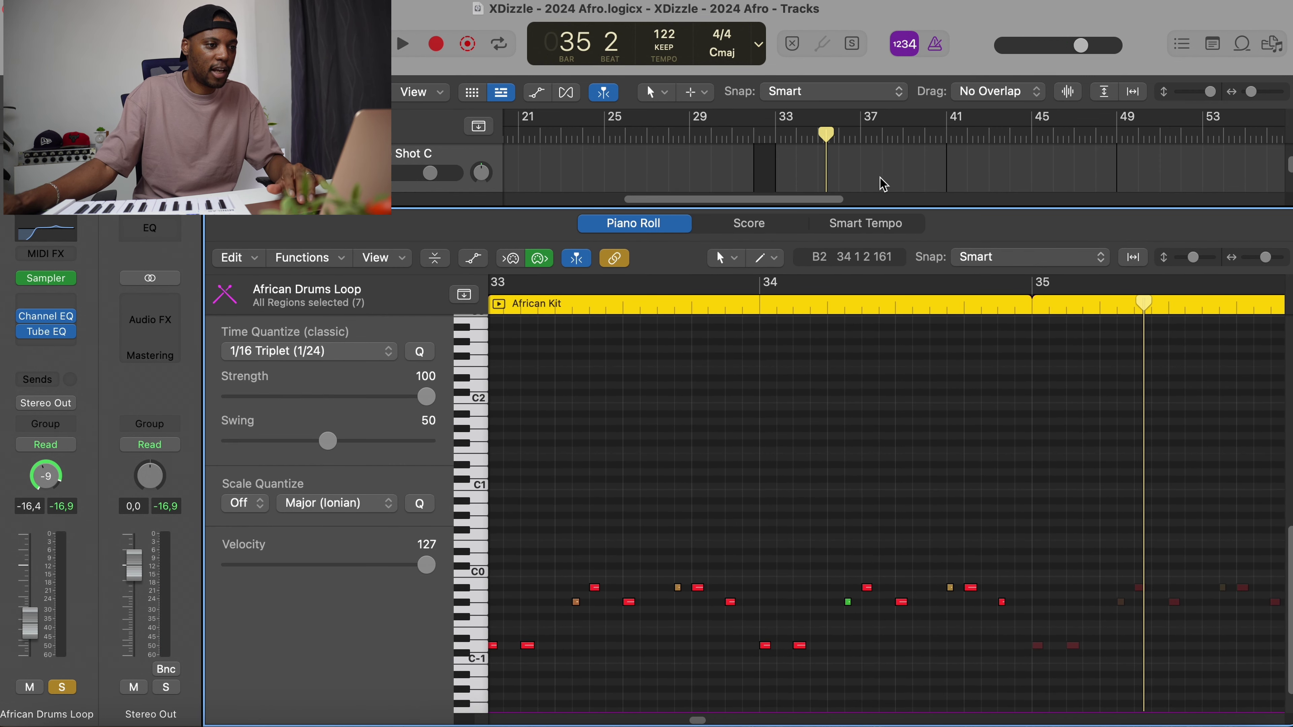
left_click_drag(885, 208, 884, 163)
scroll(760, 379, "left", 1)
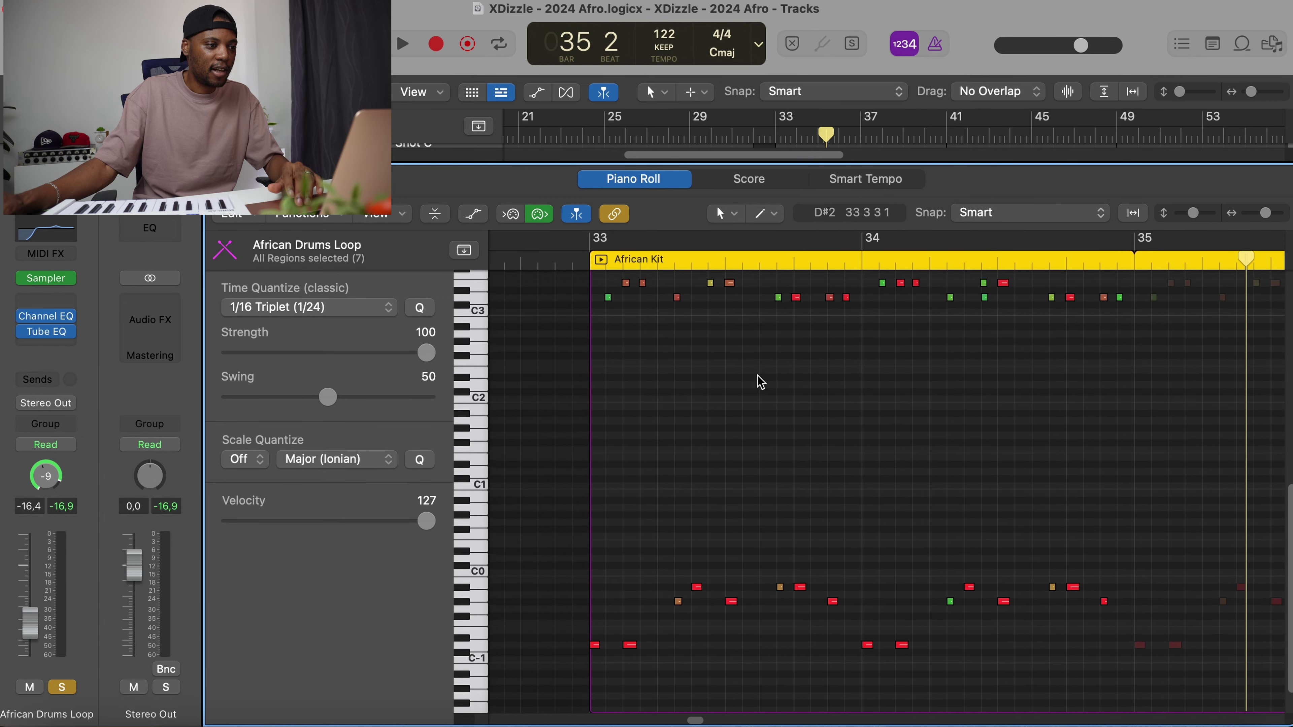
scroll(760, 379, "up", 3)
key("space")
key("space")
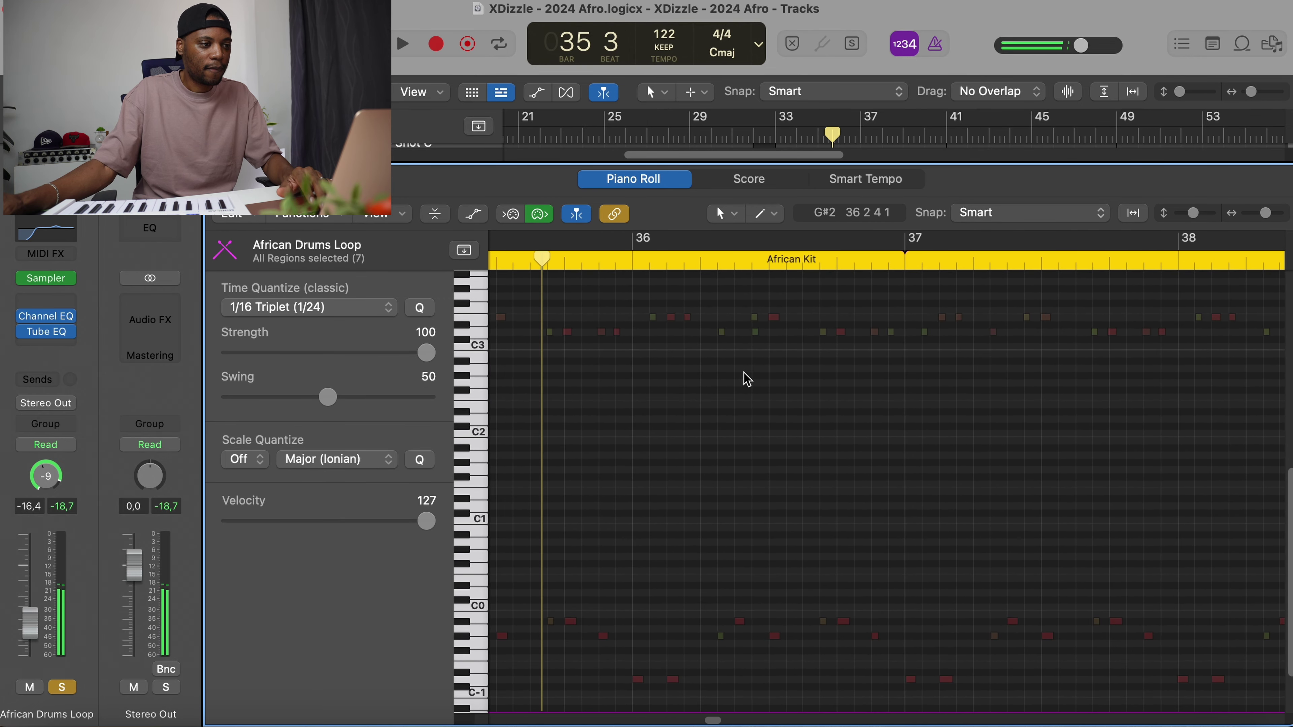
key("Return")
key("space")
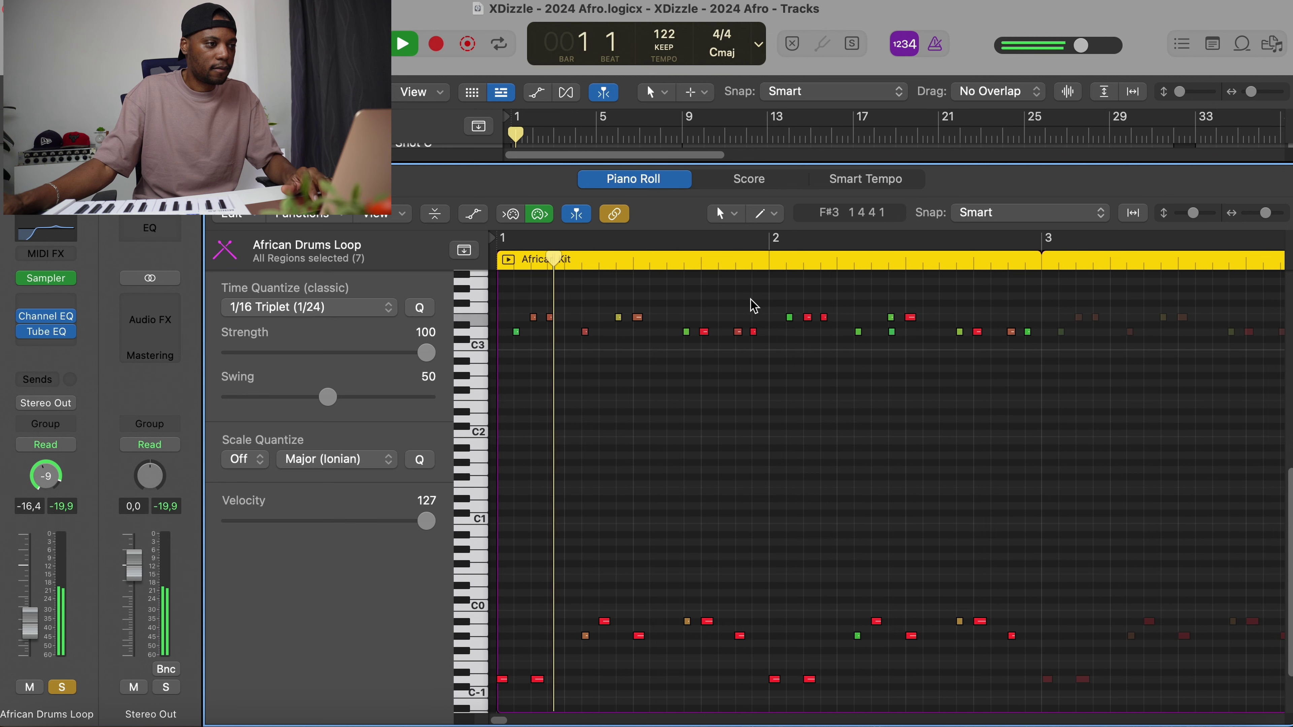
scroll(819, 464, "down", 1)
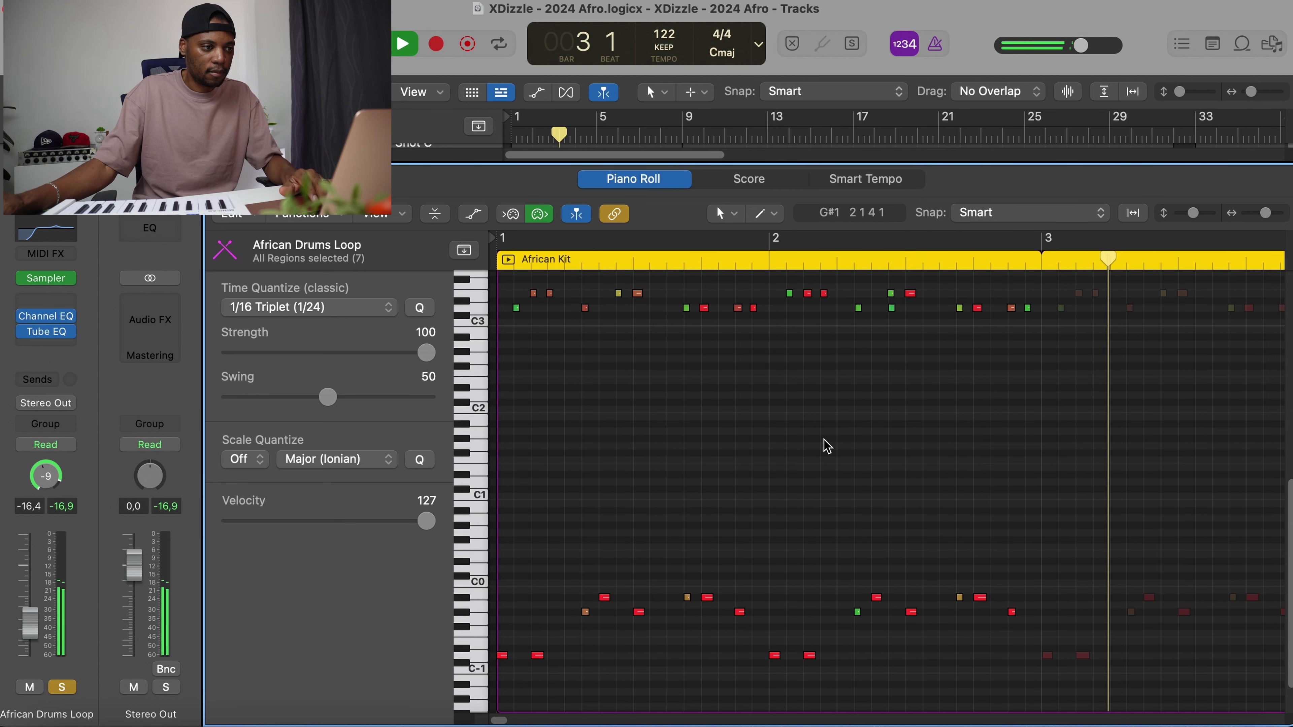
key("space")
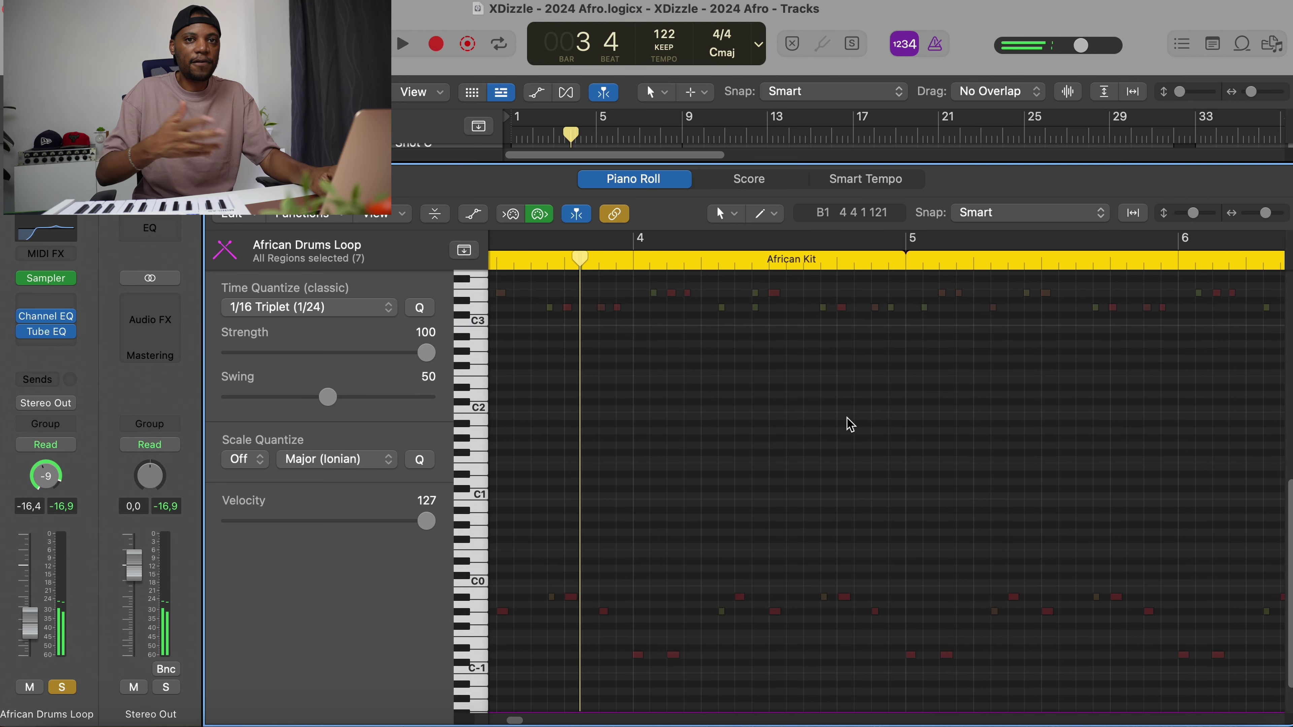
key("e")
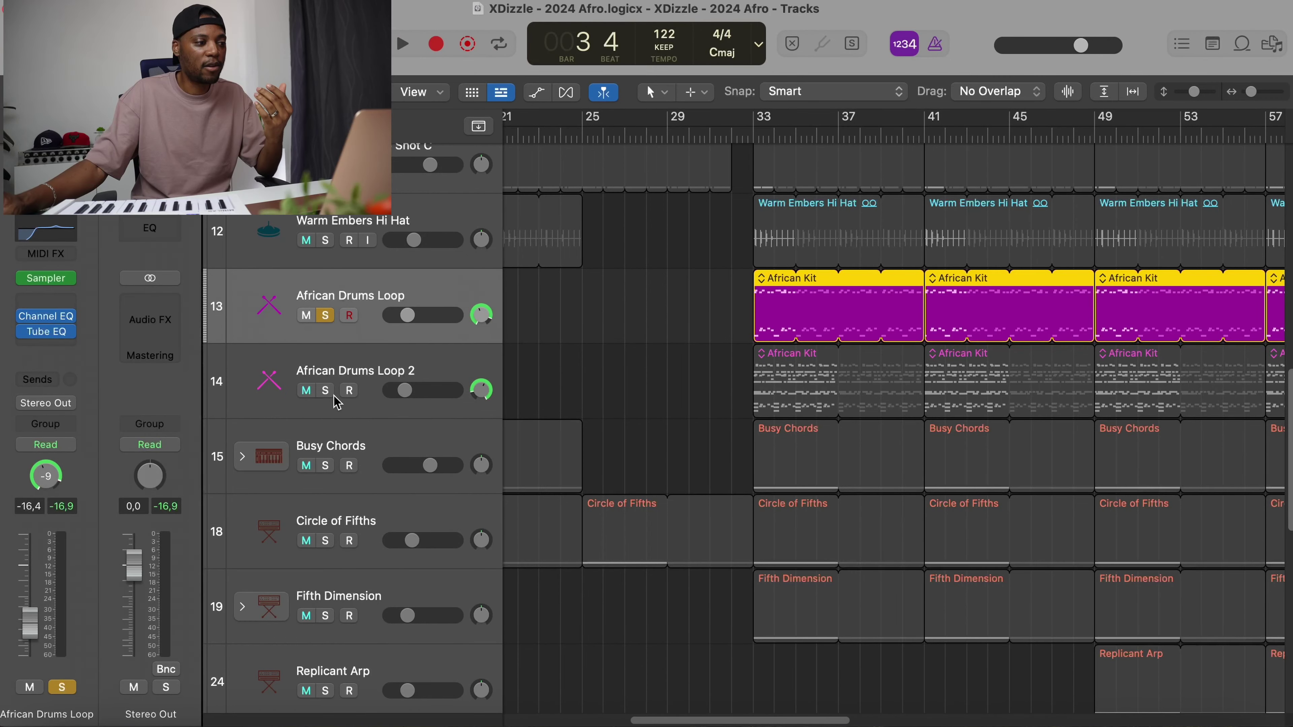
left_click(326, 390)
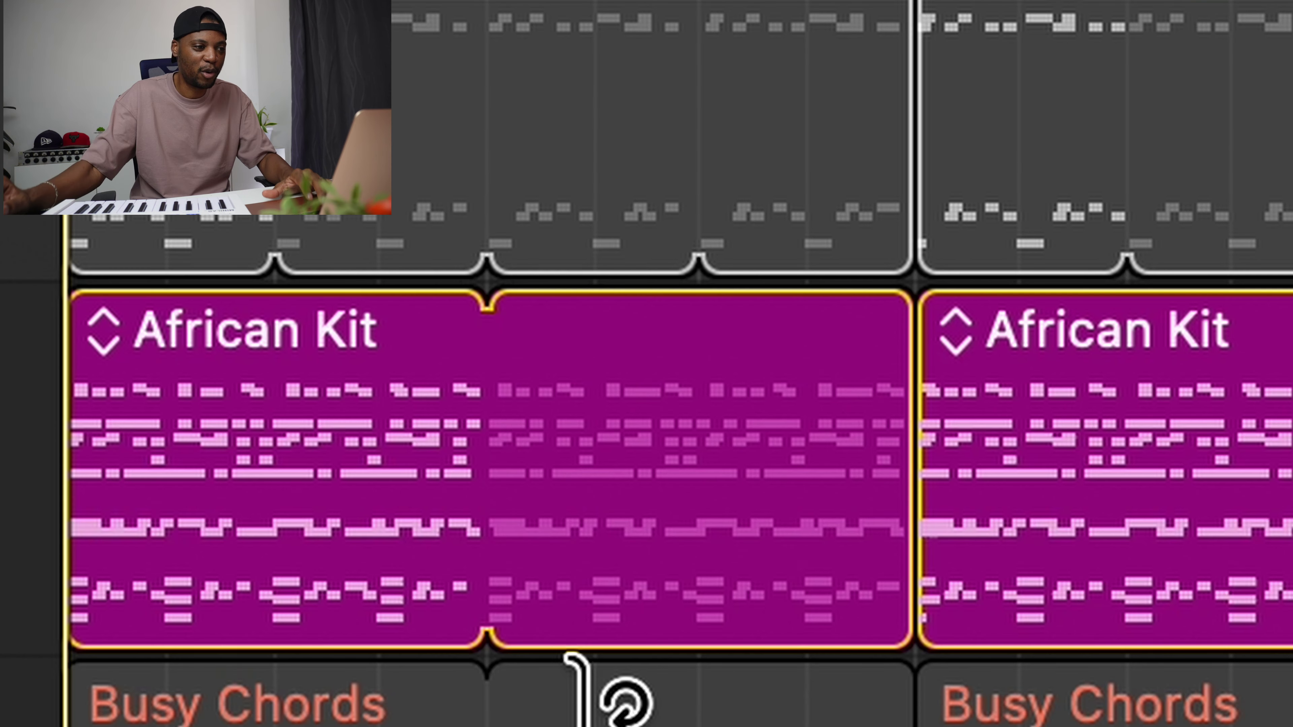
- Play the soloed African Drums Loop 2 African Kit pattern
key("space")
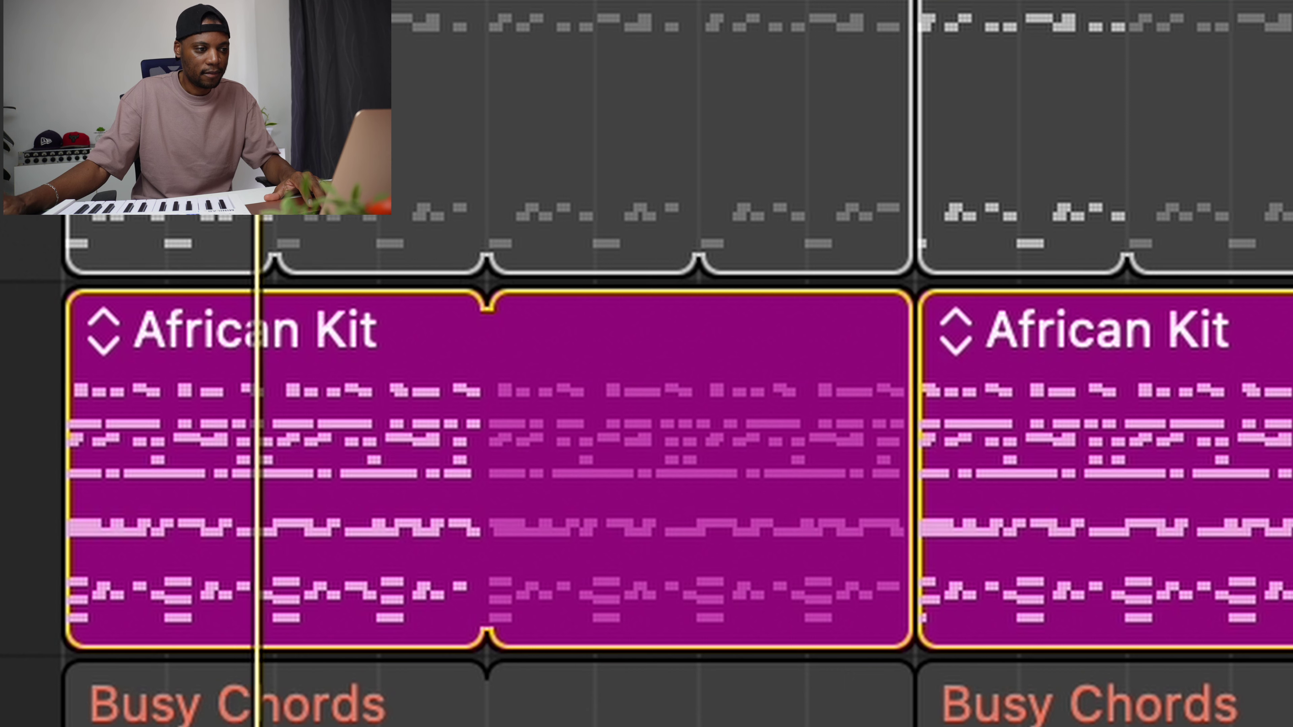
- Open African Drums Loop 2's African Kit region in the Piano Roll and audition it from bar 33
double_click(216, 534)
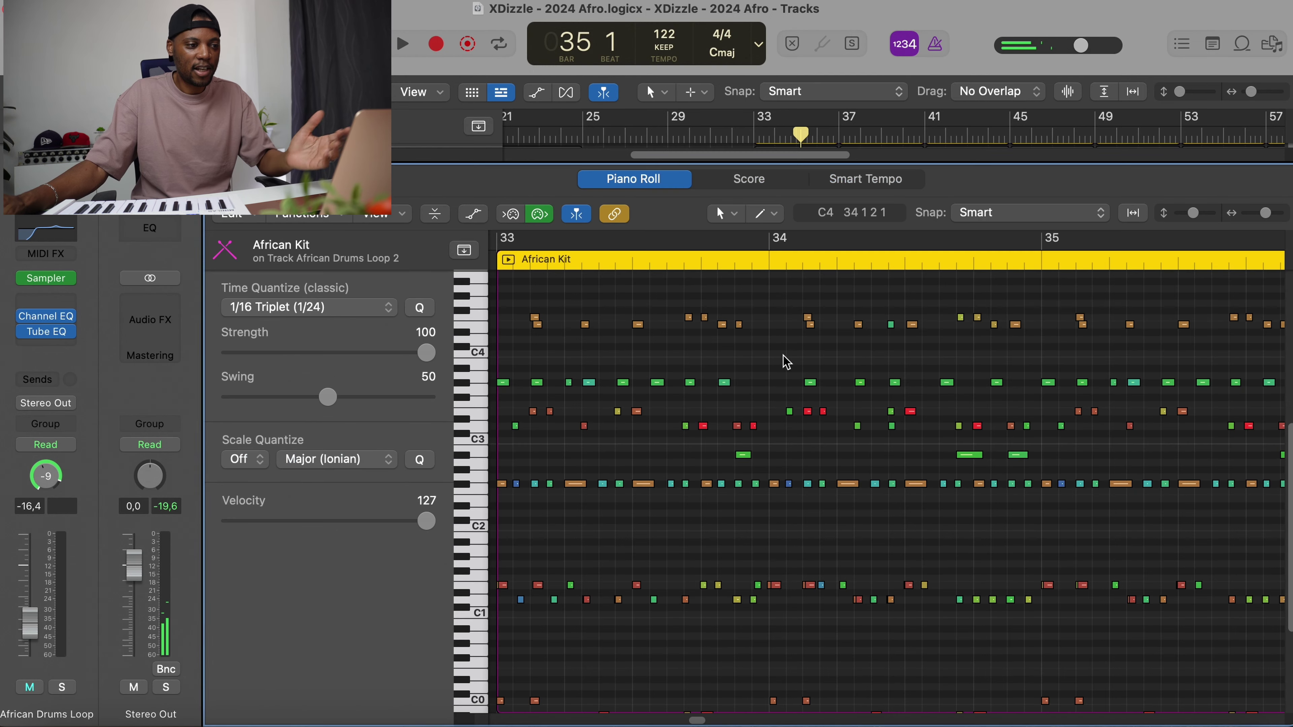
key("ctrl+m")
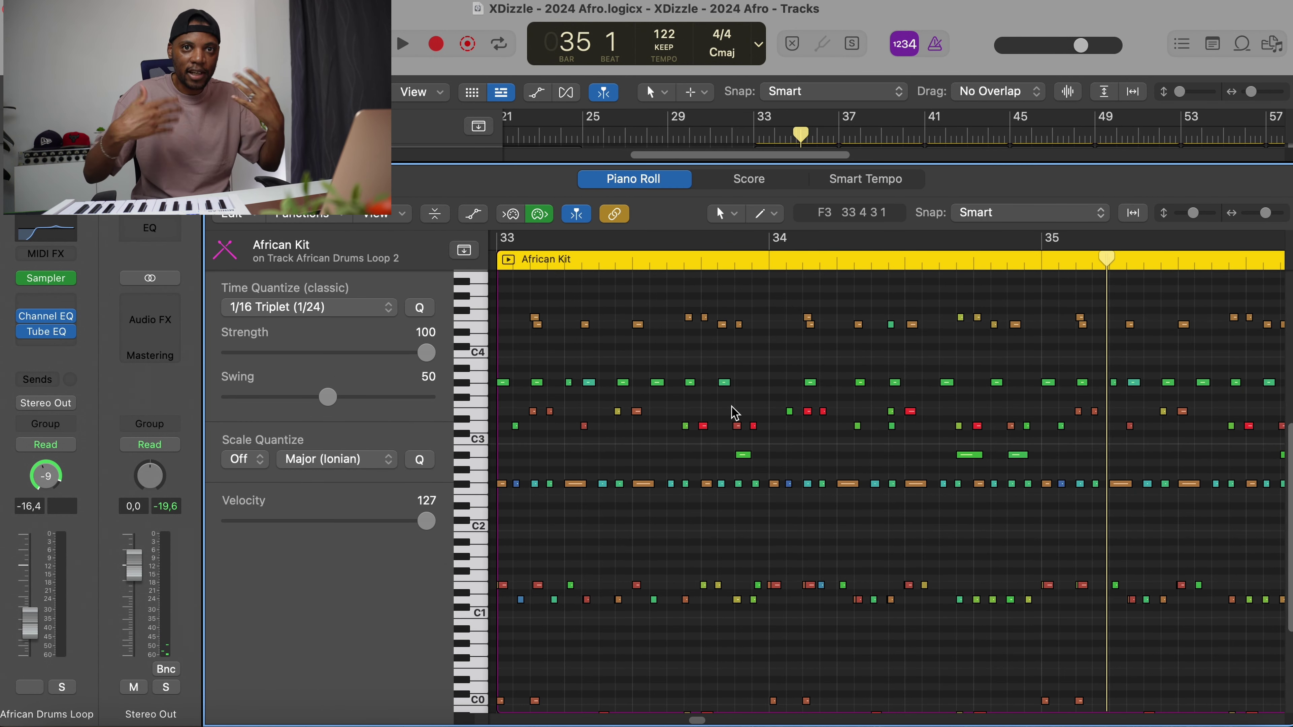
key("ctrl+m")
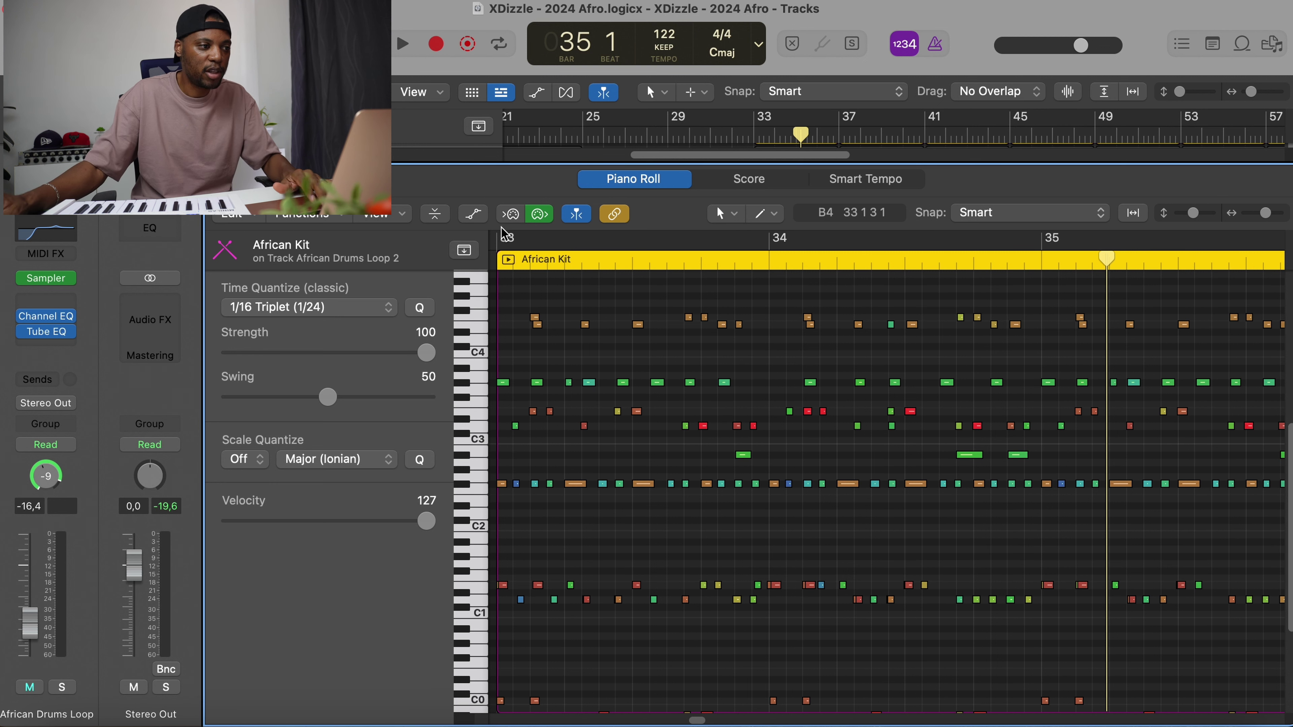
scroll(514, 261, "left", 1)
key("space")
key("ctrl+m")
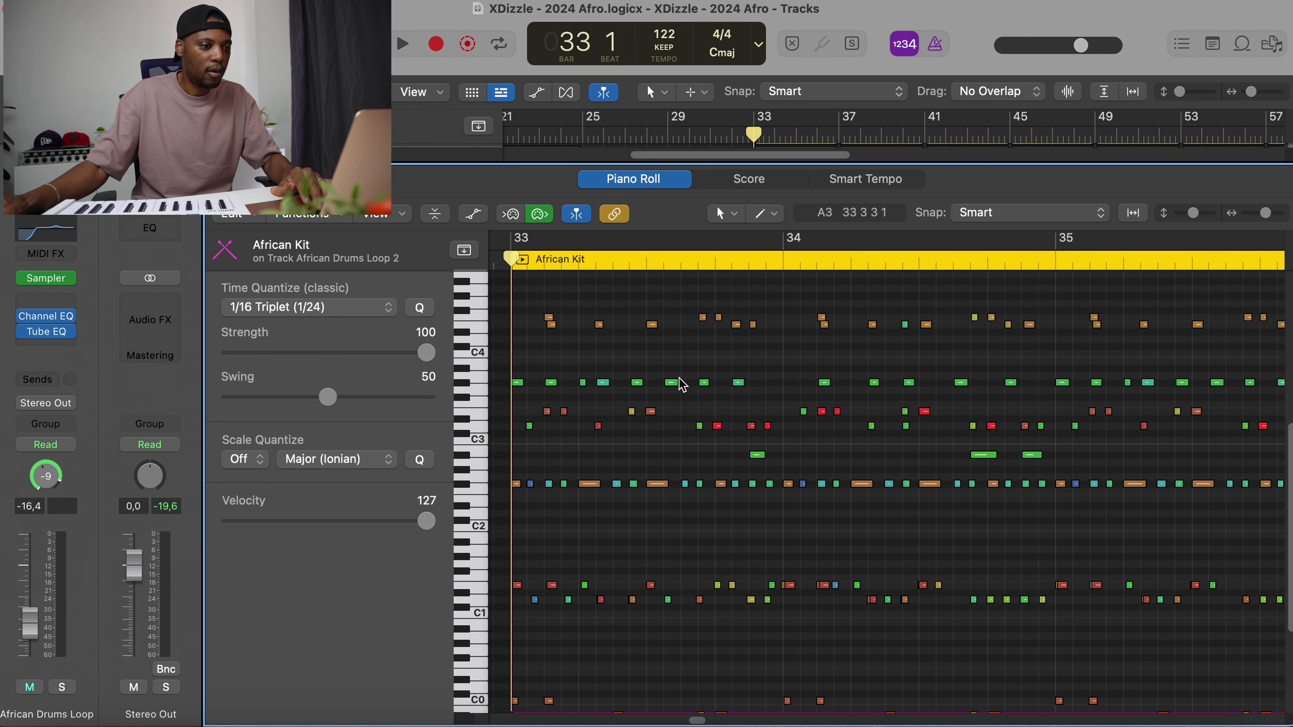
scroll(714, 288, "down", 1)
scroll(746, 415, "down", 4)
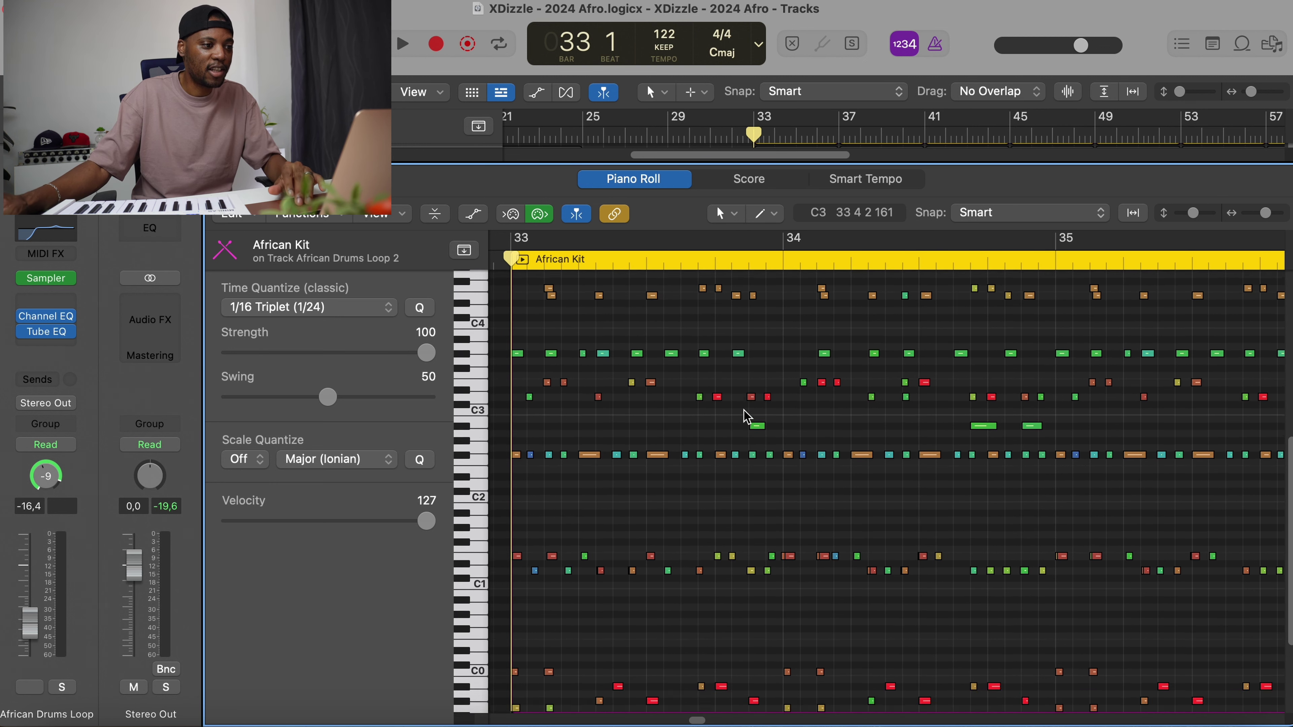
scroll(746, 416, "up", 2)
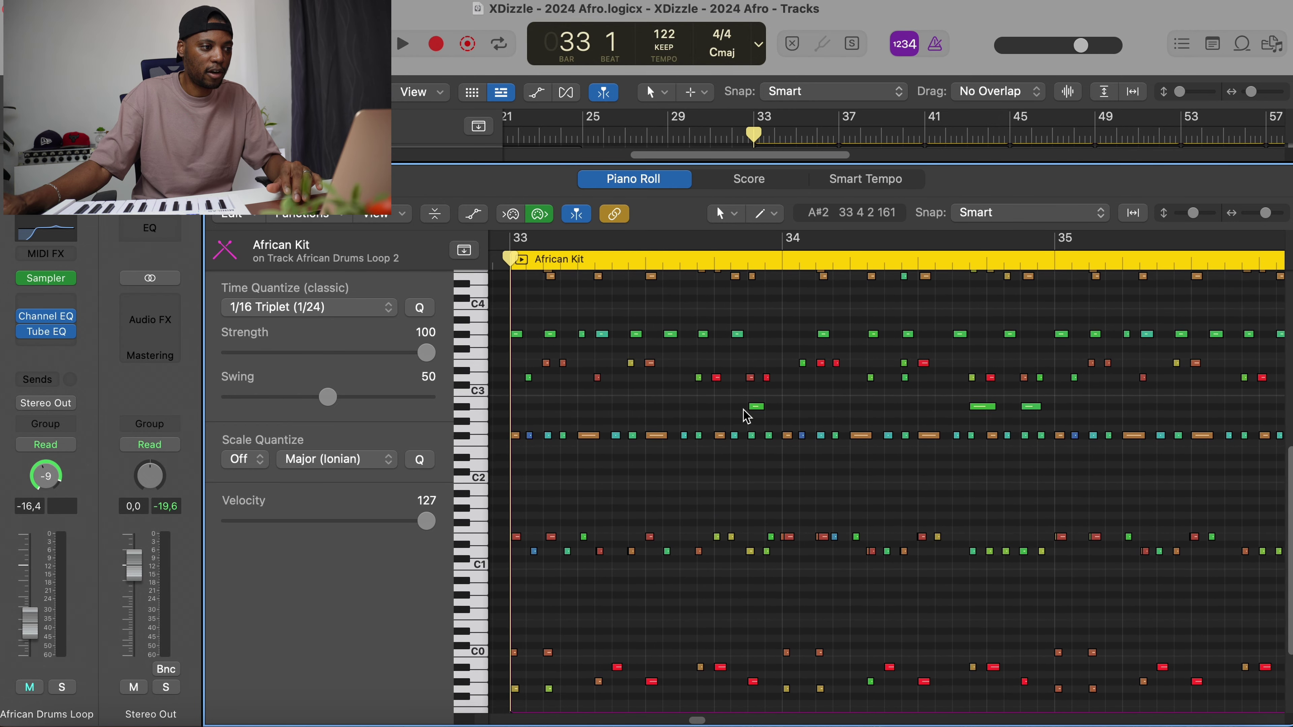
- Audition the pattern again with the drum track unmuted, then close the Piano Roll
key("ctrl+m")
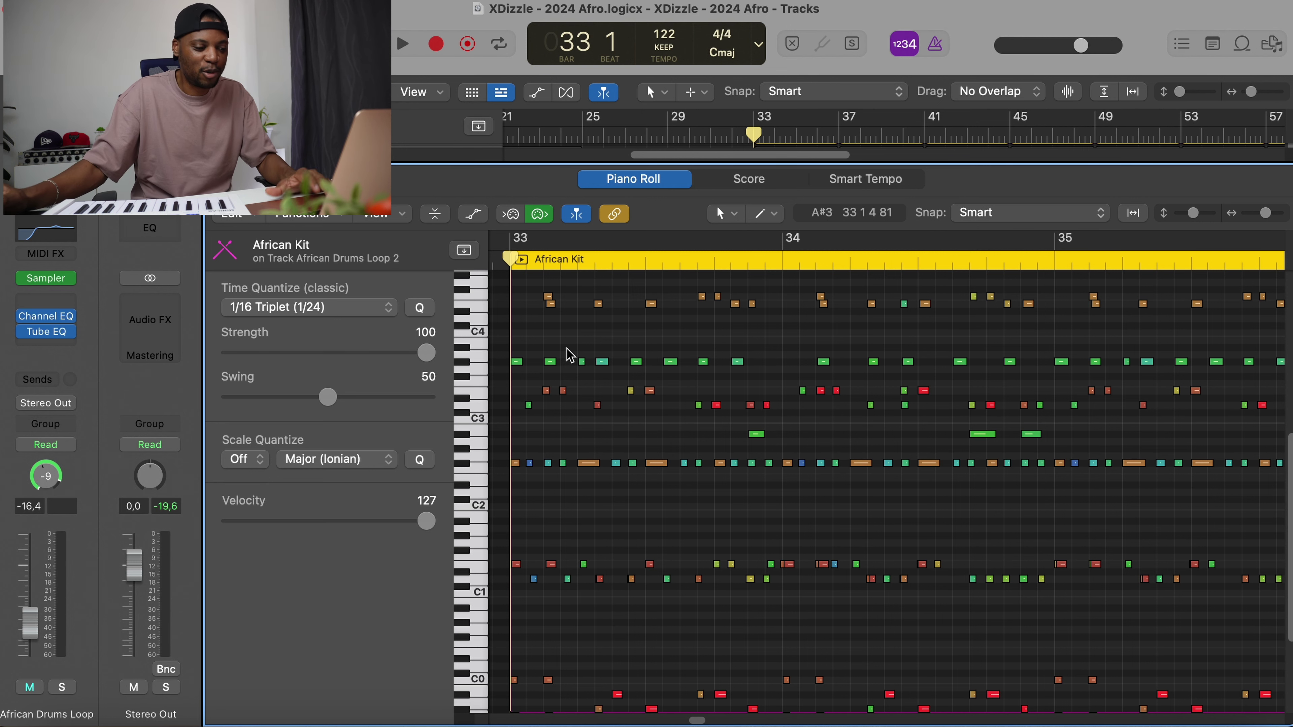
key("ctrl+m")
key("space")
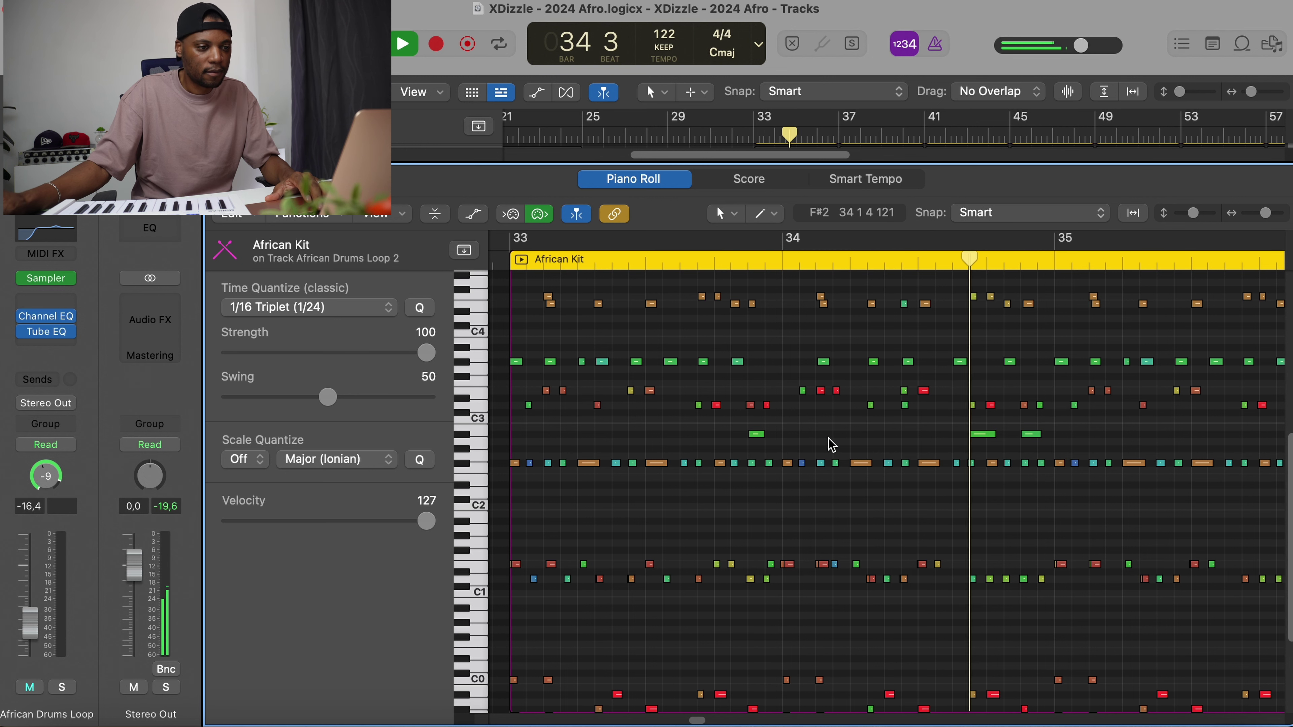
key("space")
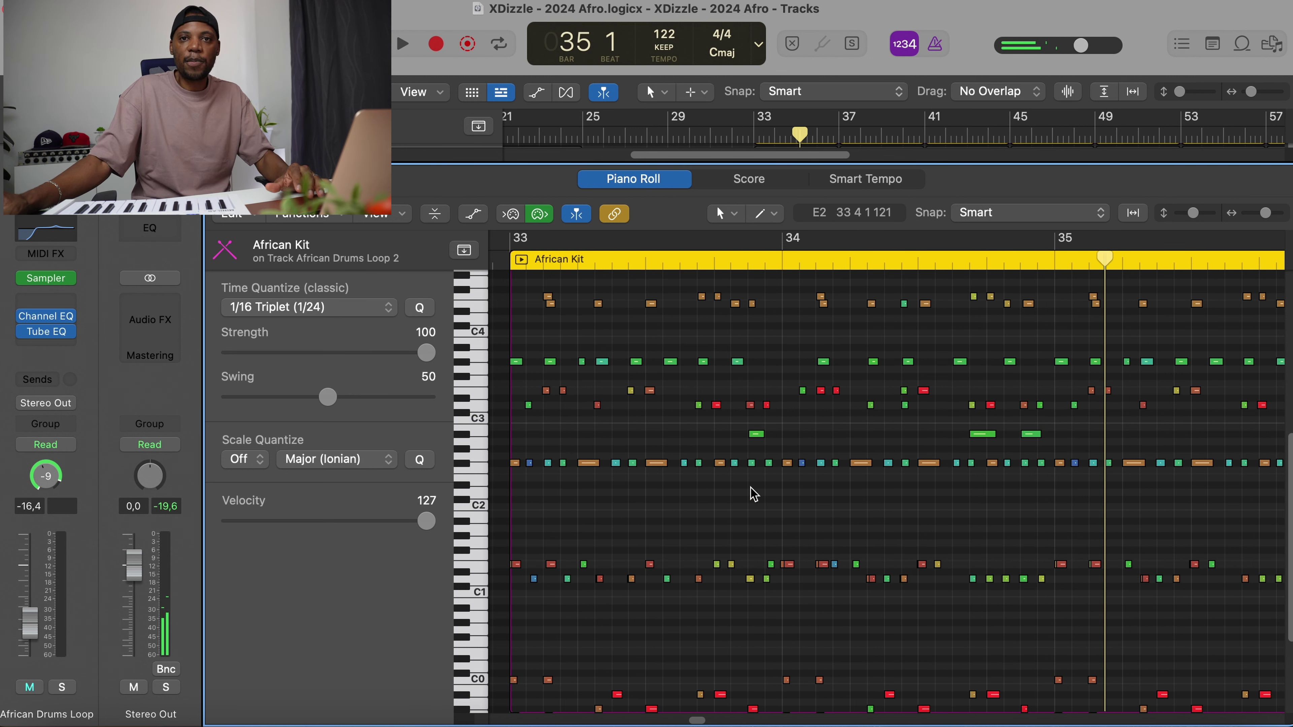
key("ctrl+m")
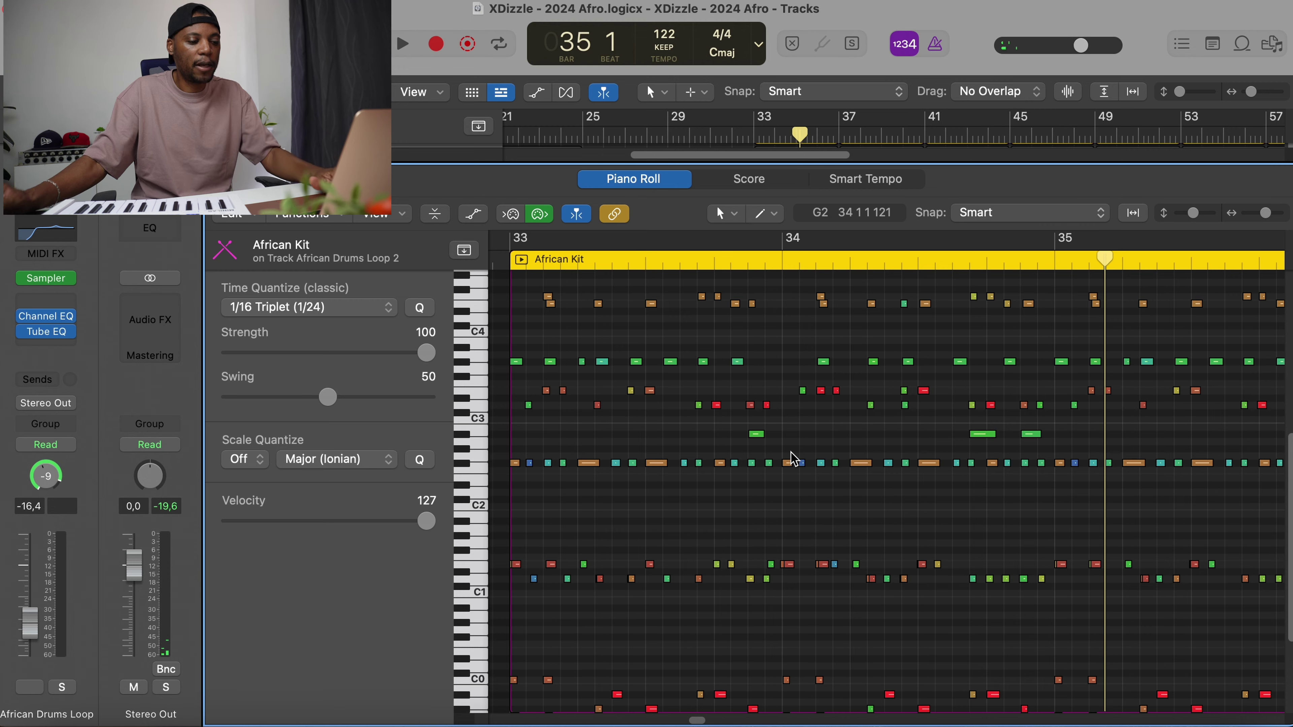
key("ctrl+m")
key("p")
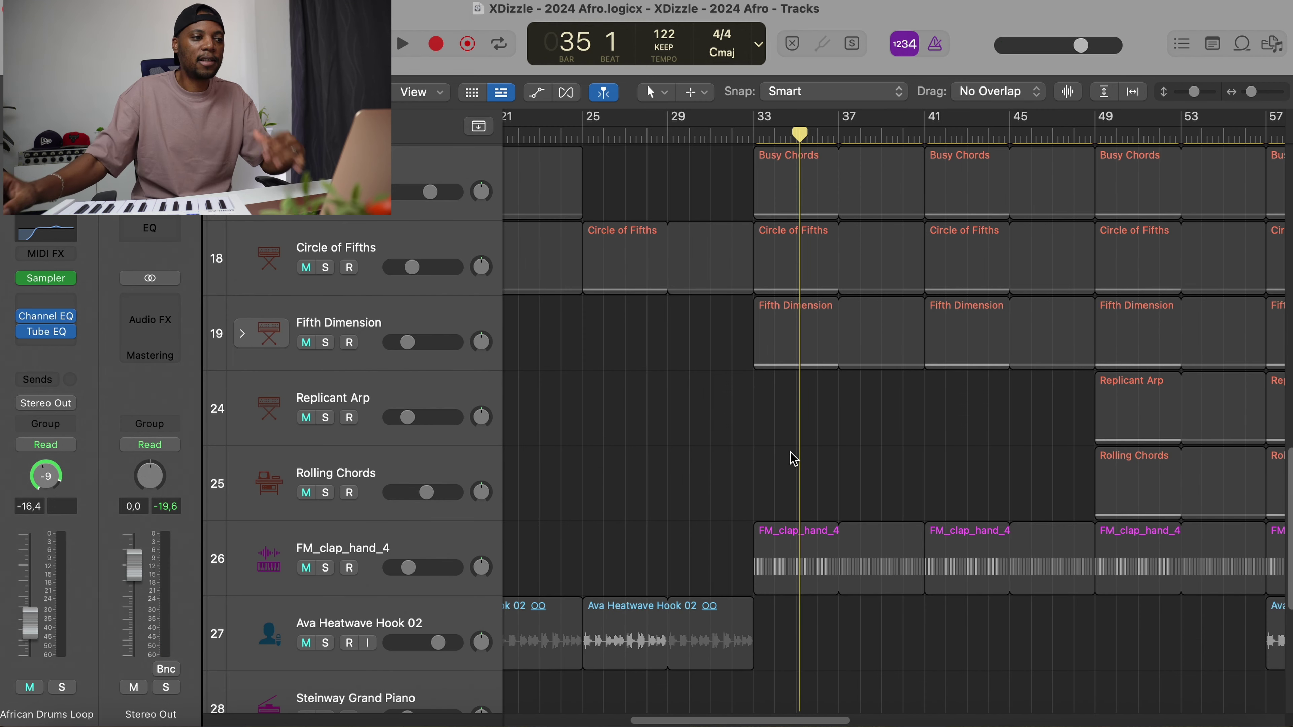
scroll(736, 462, "down", 5)
scroll(736, 462, "up", 5)
scroll(740, 465, "up", 5)
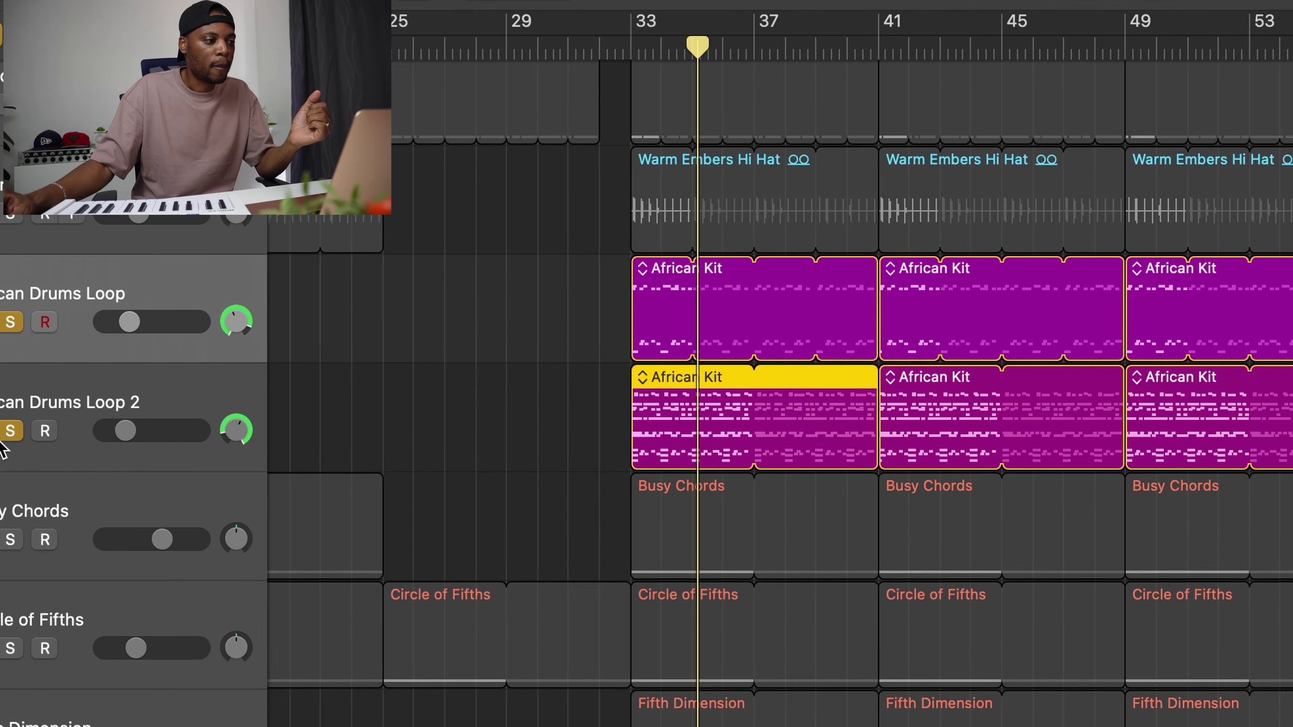
left_click(9, 432)
- Clear solo on both drum tracks, play from bar 33, and unmute African Drums Loop 2
left_click(9, 432)
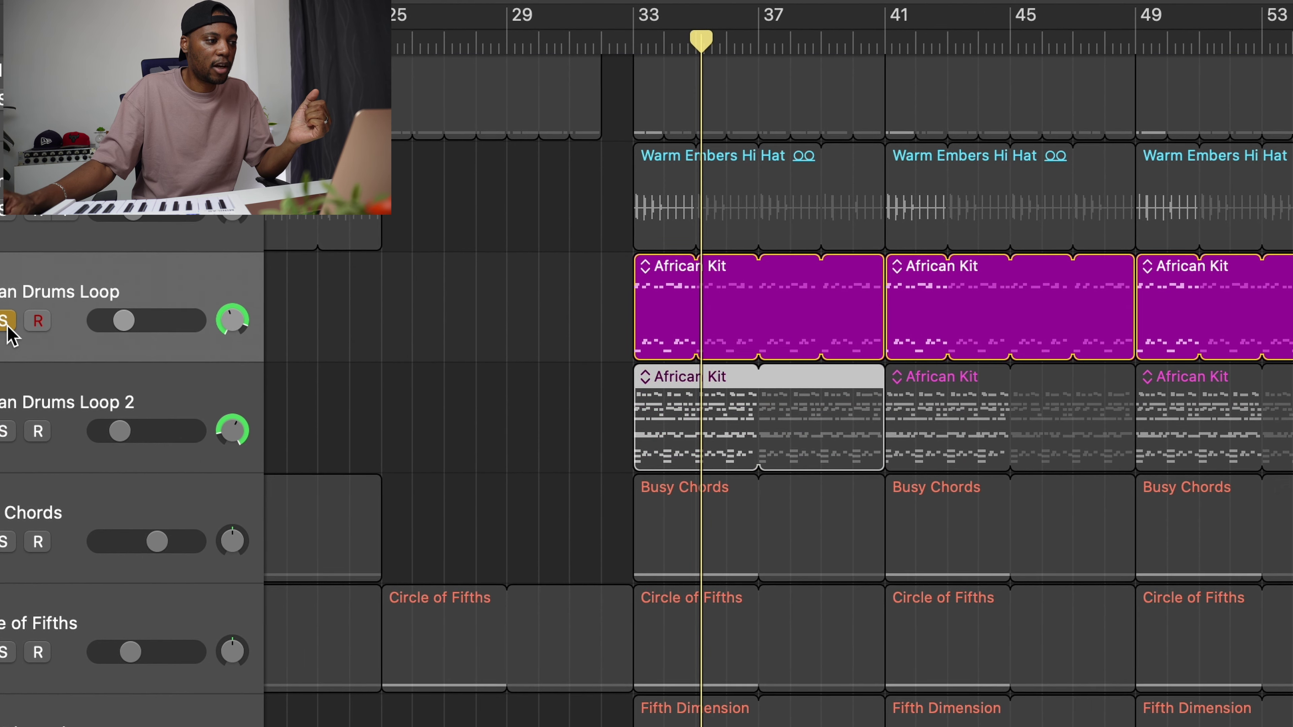
left_click(8, 321)
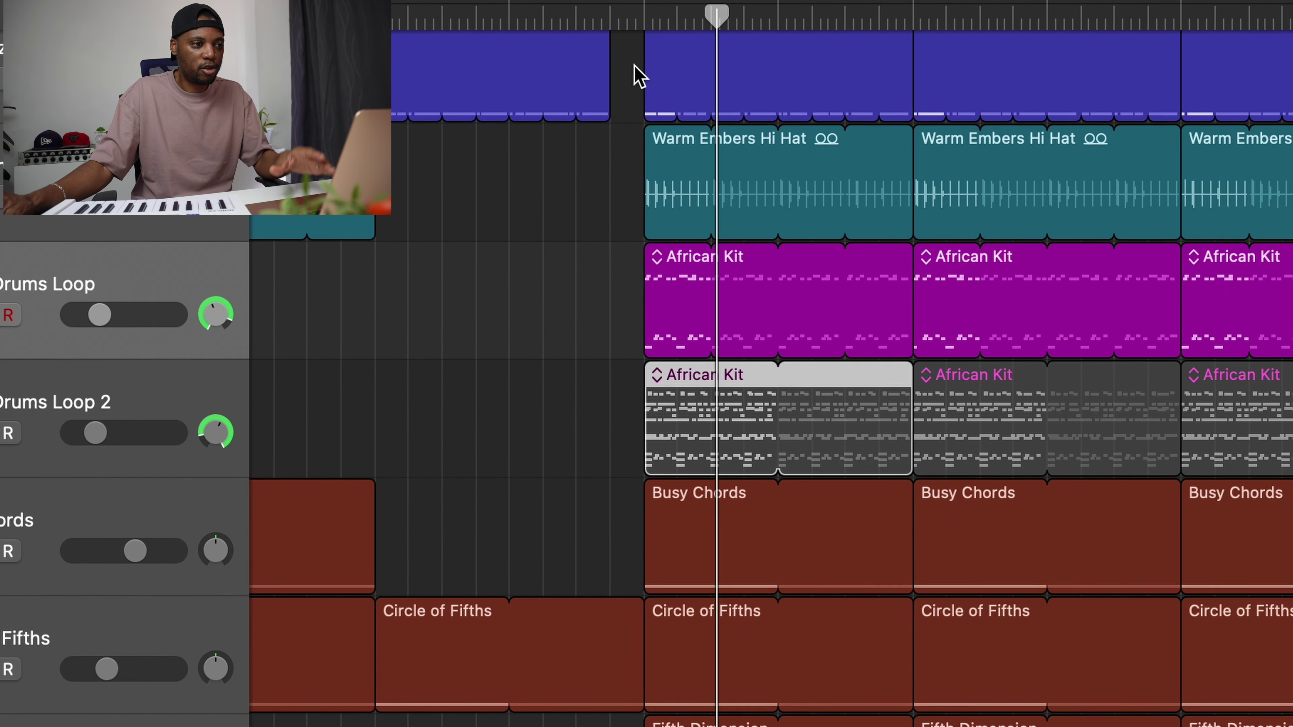
left_click(641, 17)
key("space")
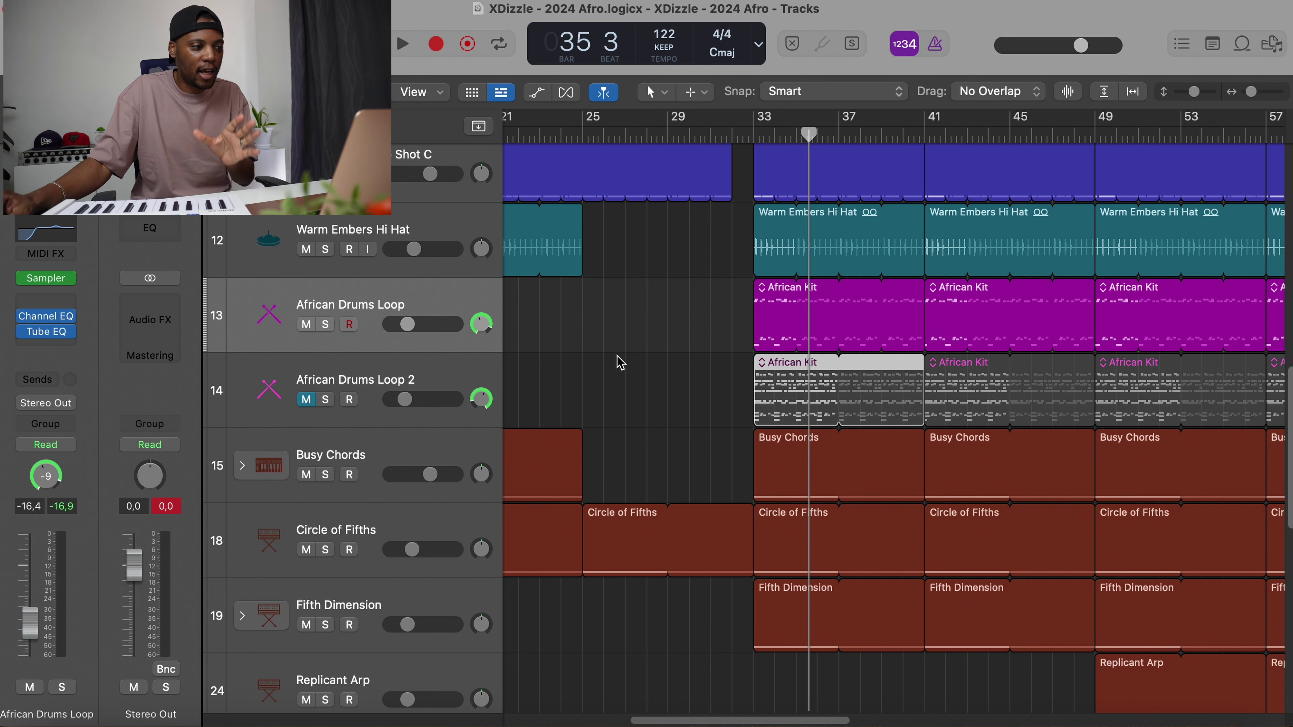
left_click(307, 399)
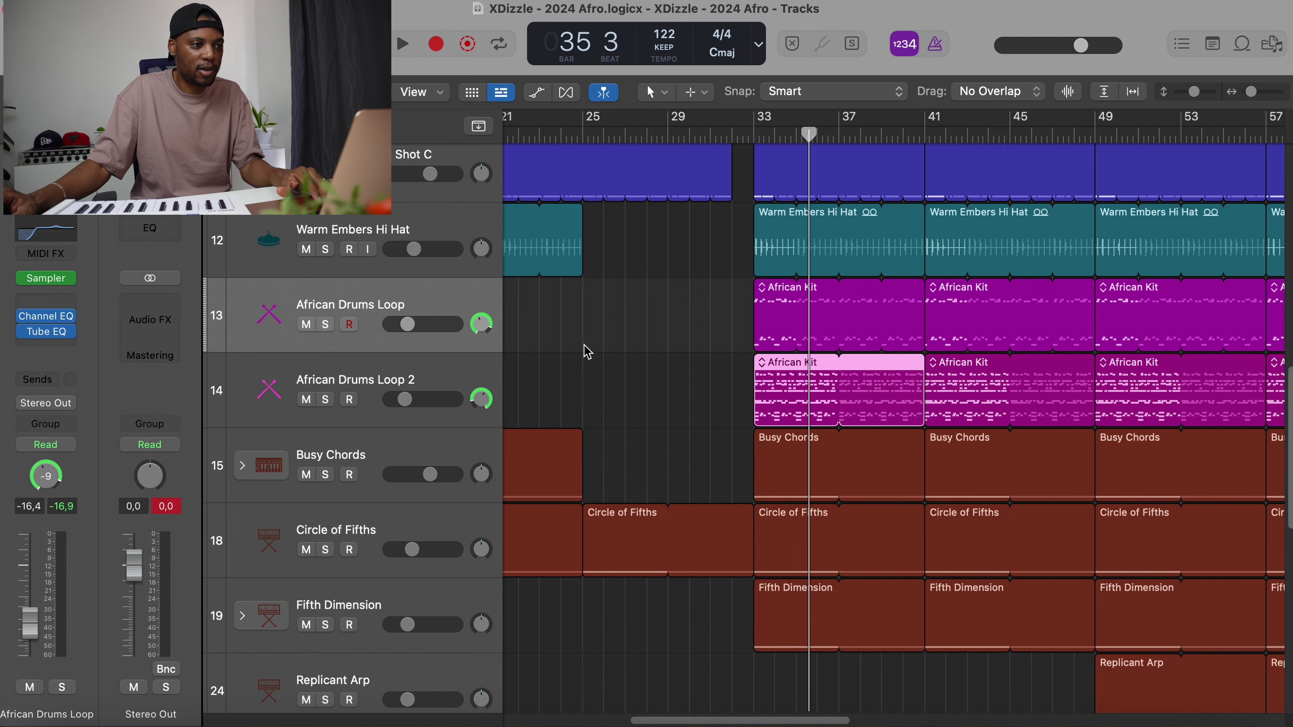
- Re-solo African Drums Loop and set a cycle range from bar 33 to bar 49
left_click(744, 124)
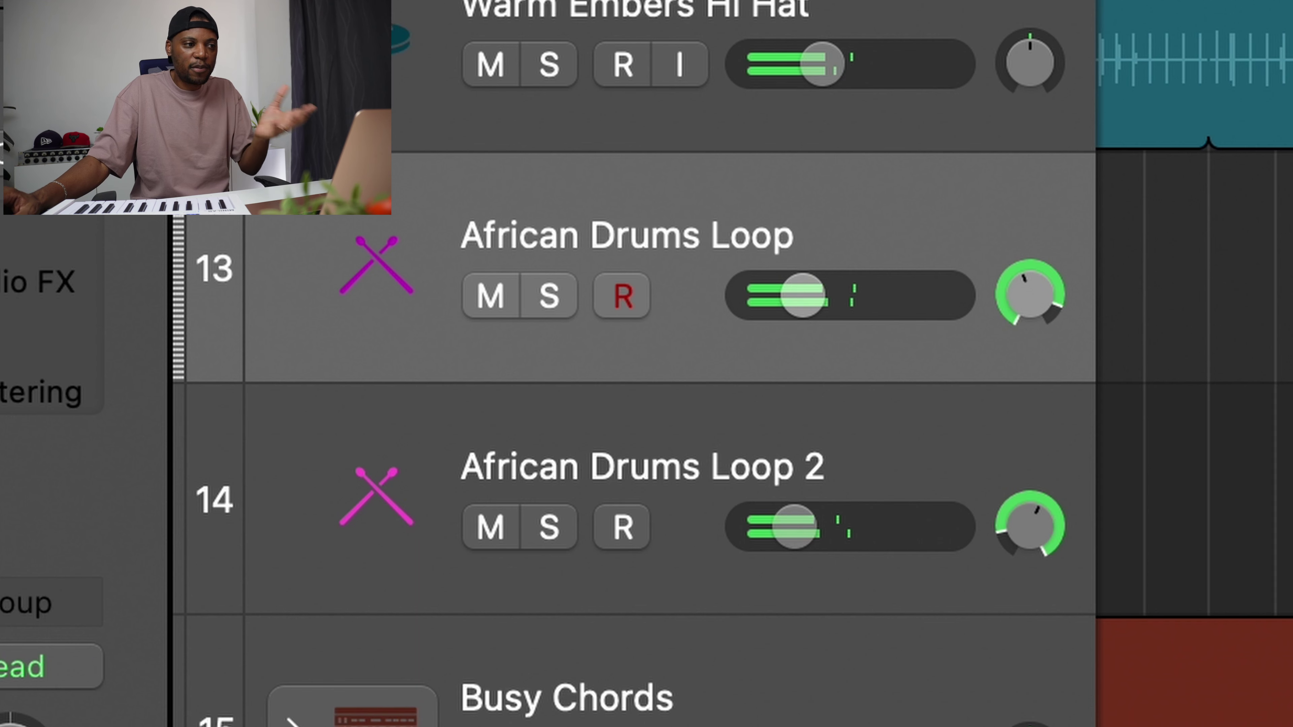
left_click(927, 188)
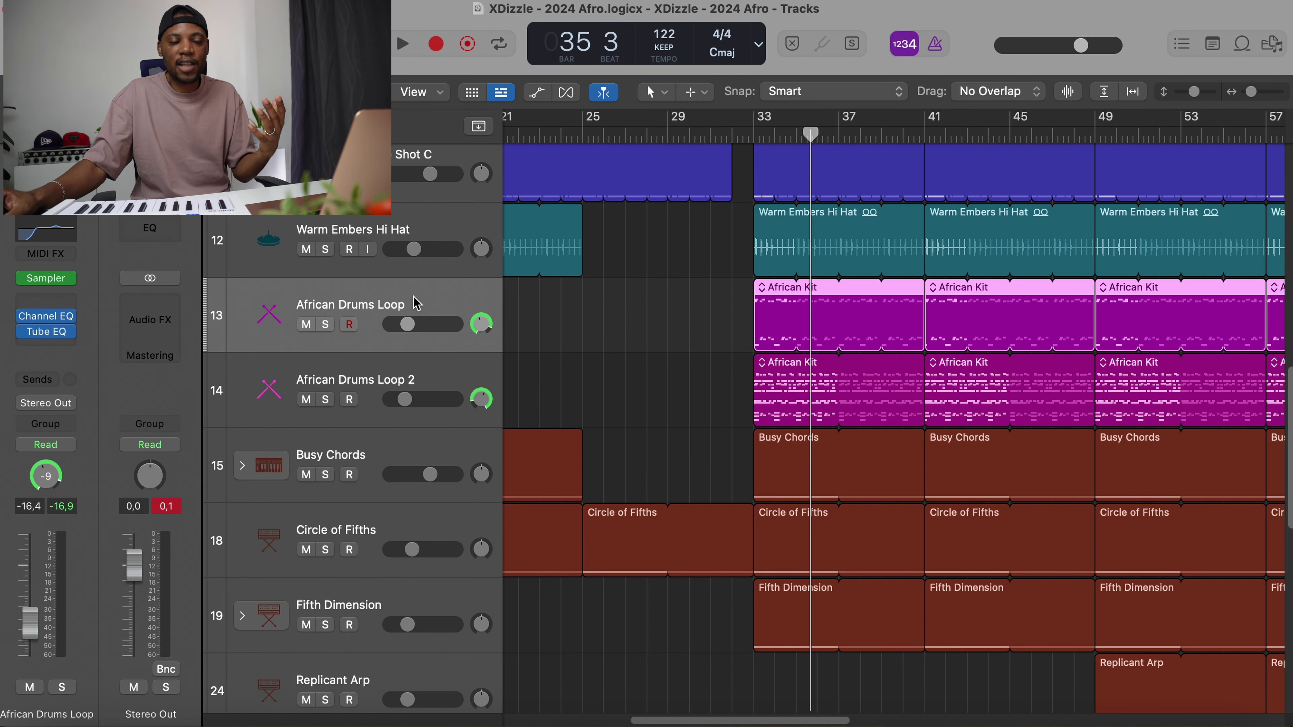
left_click(326, 326)
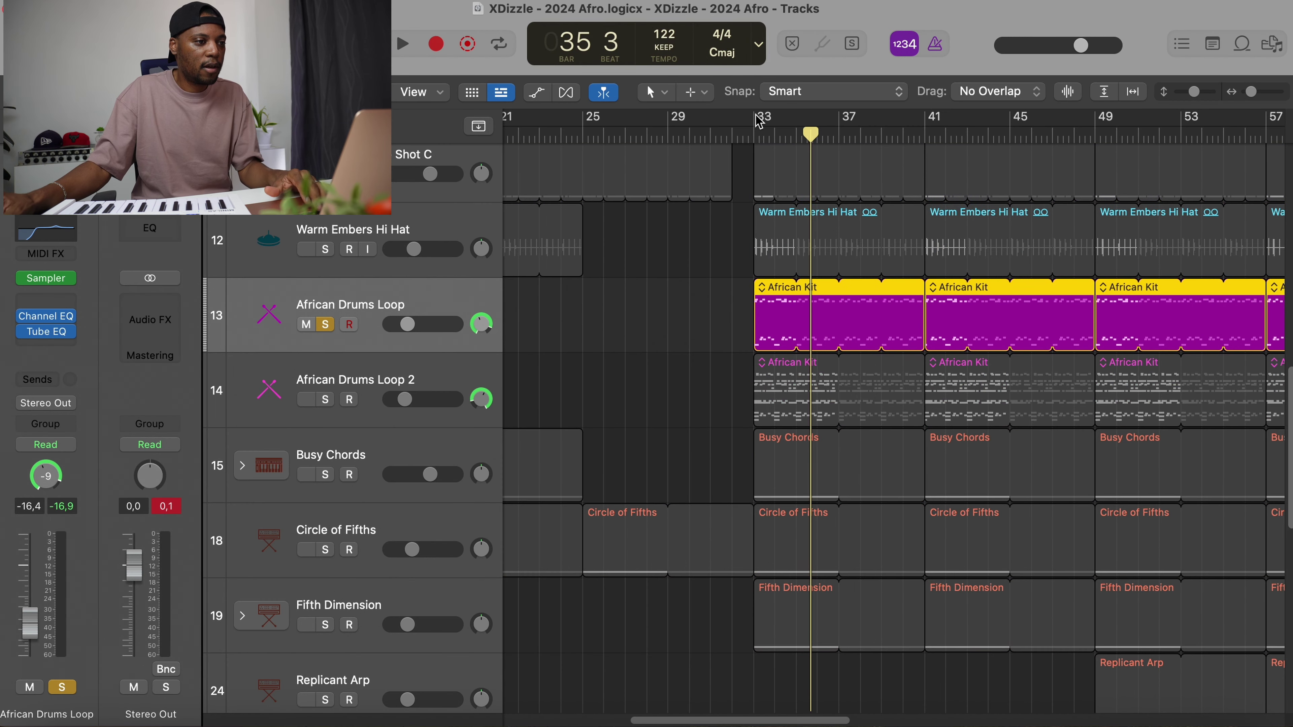
left_click_drag(759, 120, 1094, 120)
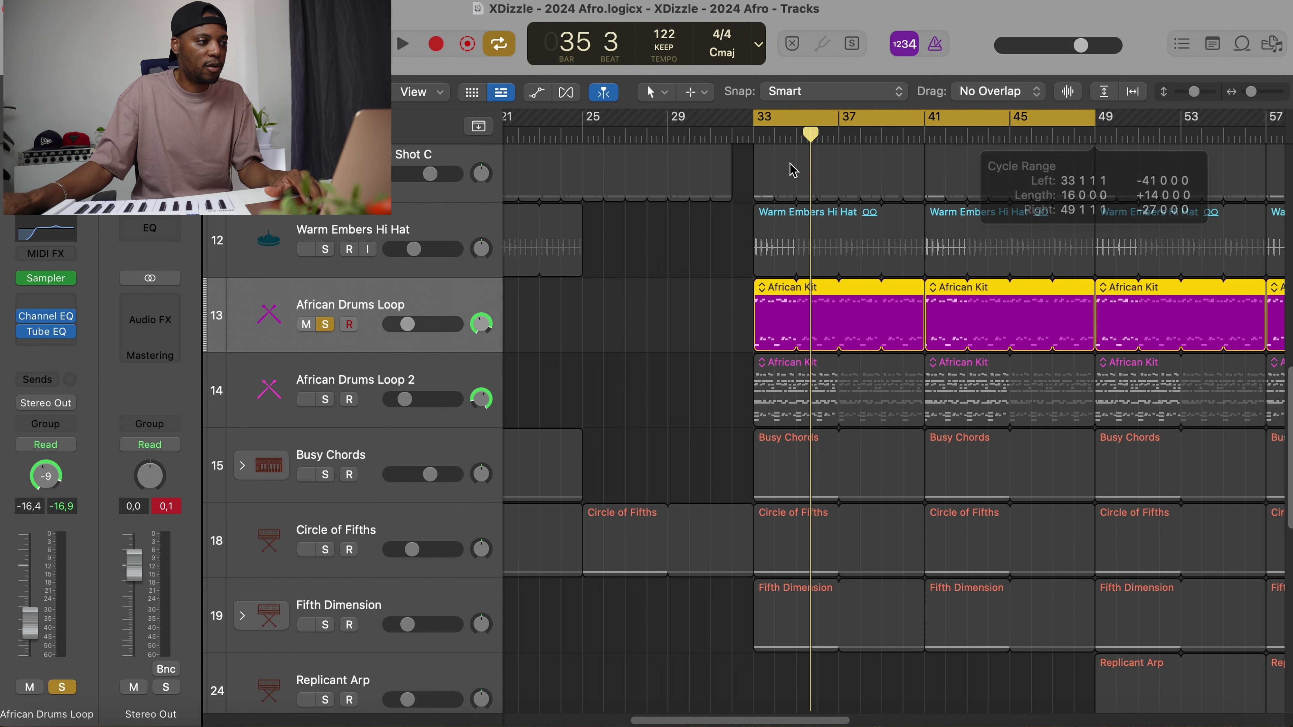
- Move African Drums Loop's Channel EQ presence bell from 2220 Hz to 2340 Hz during playback
left_click(49, 320)
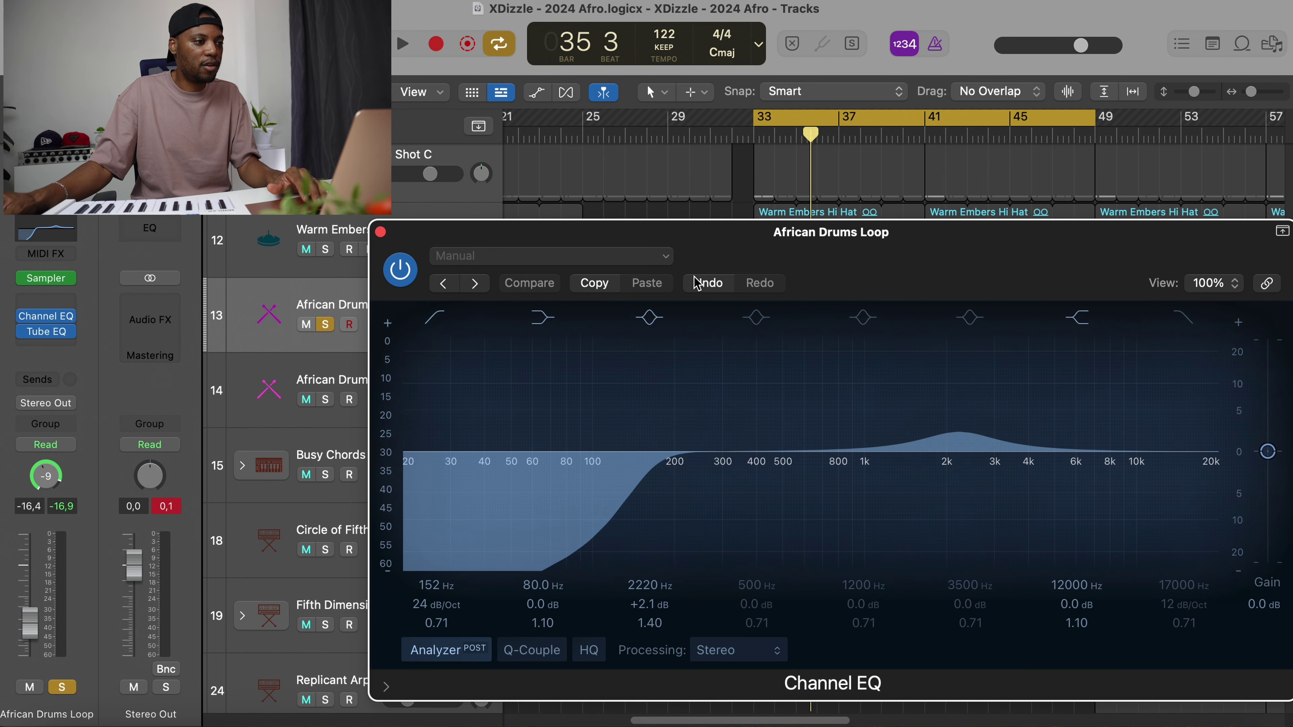
key("space")
left_click_drag(740, 252, 644, 208)
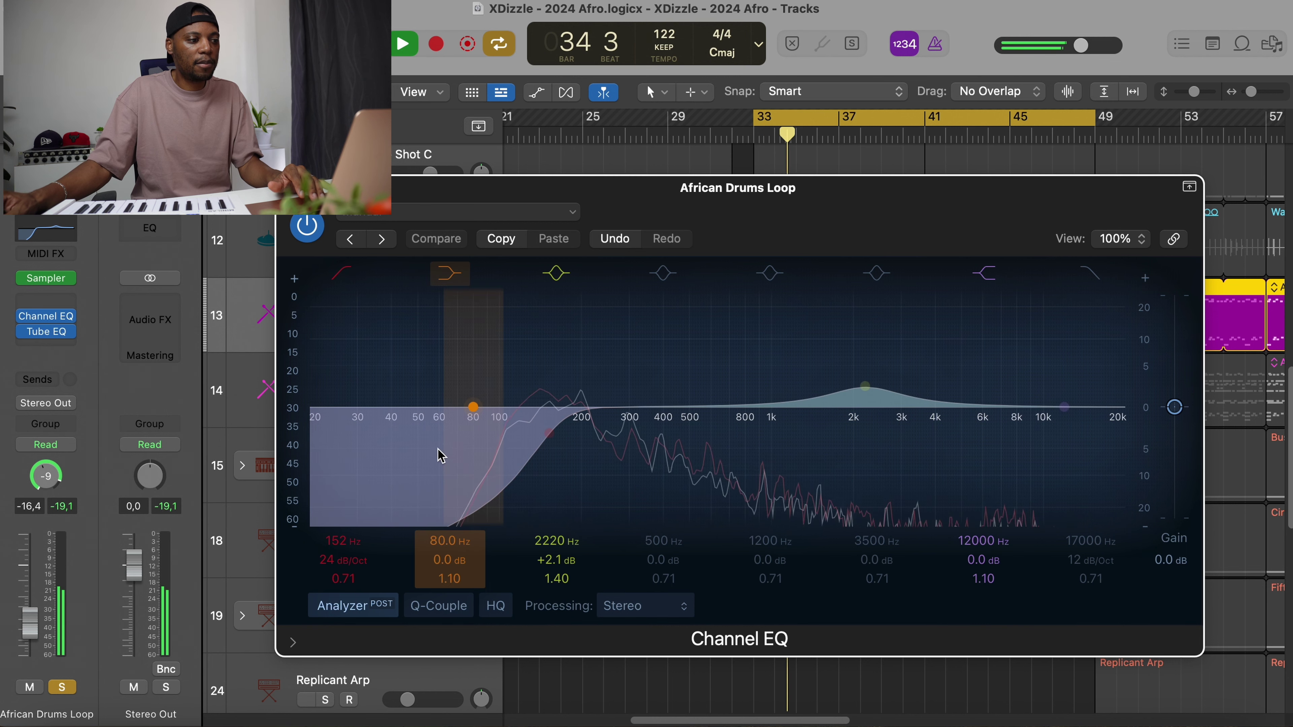
left_click_drag(867, 392, 873, 390)
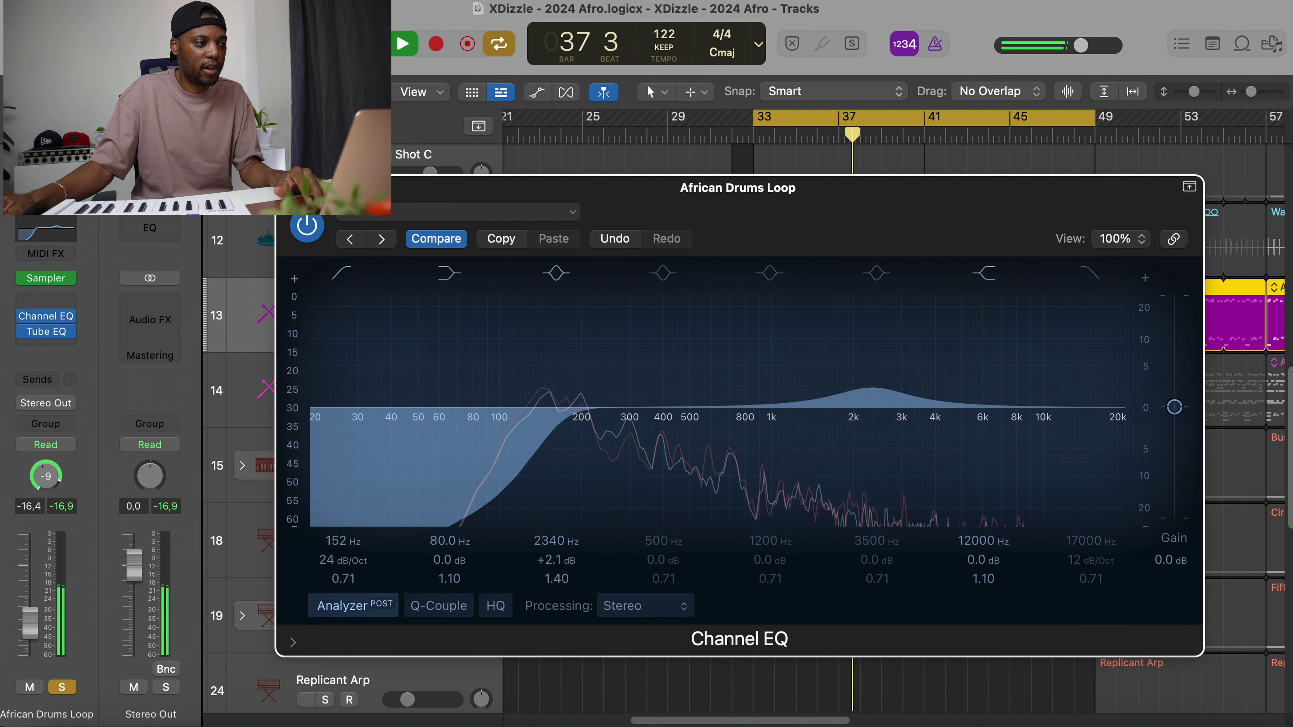
key("super+w")
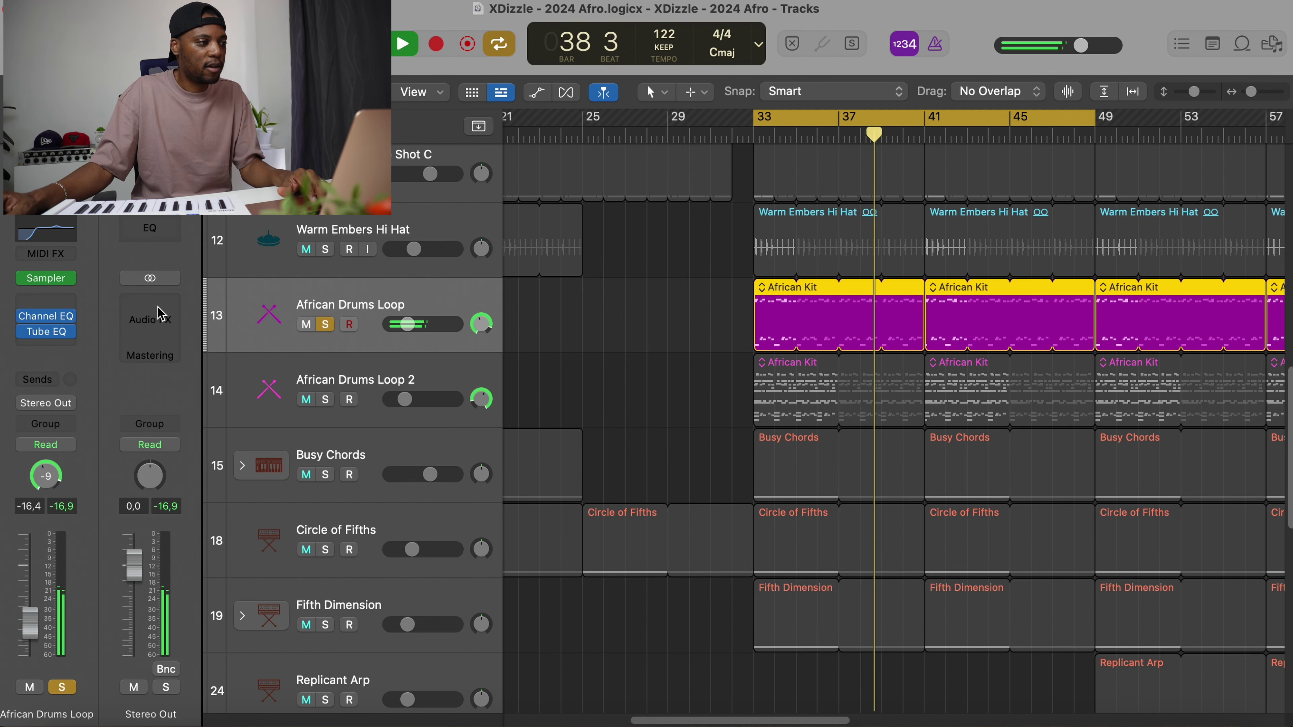
- Audition the loop from bar 33, then open Vintage Tube EQ and bypass it for comparison
mouse_move(36, 332)
key("space")
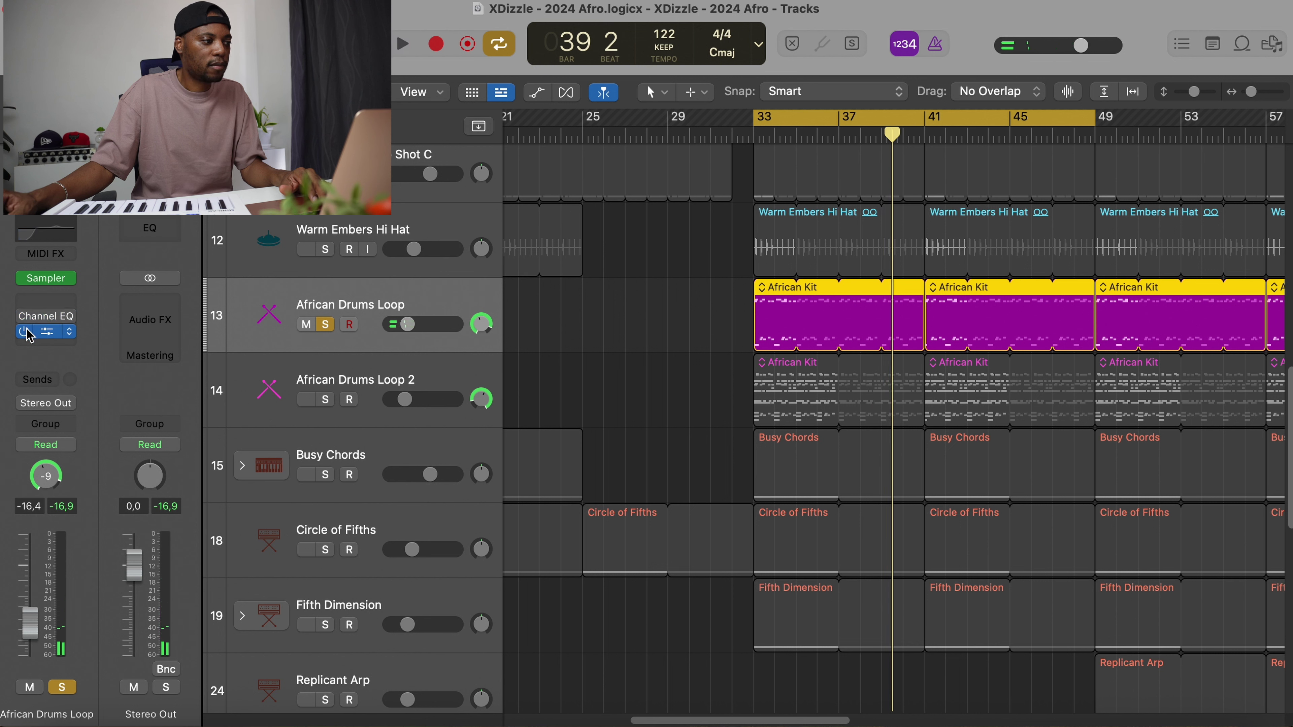
key("space")
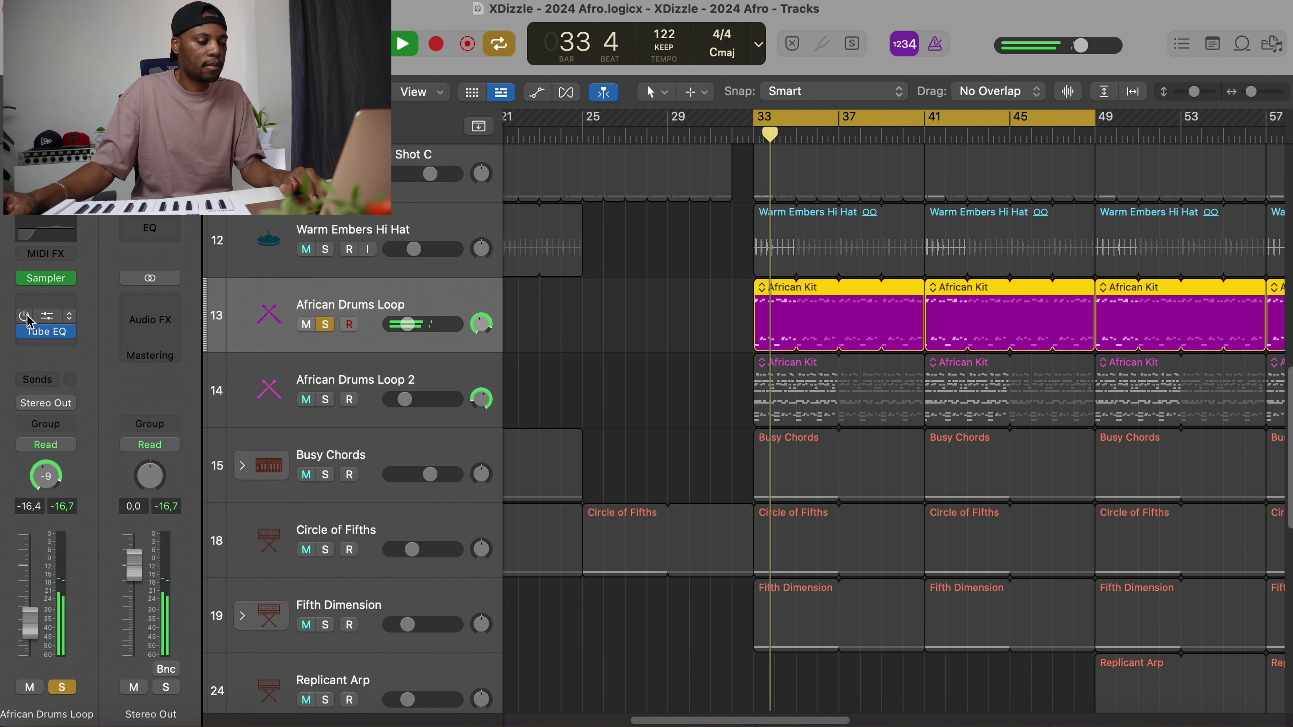
key("space")
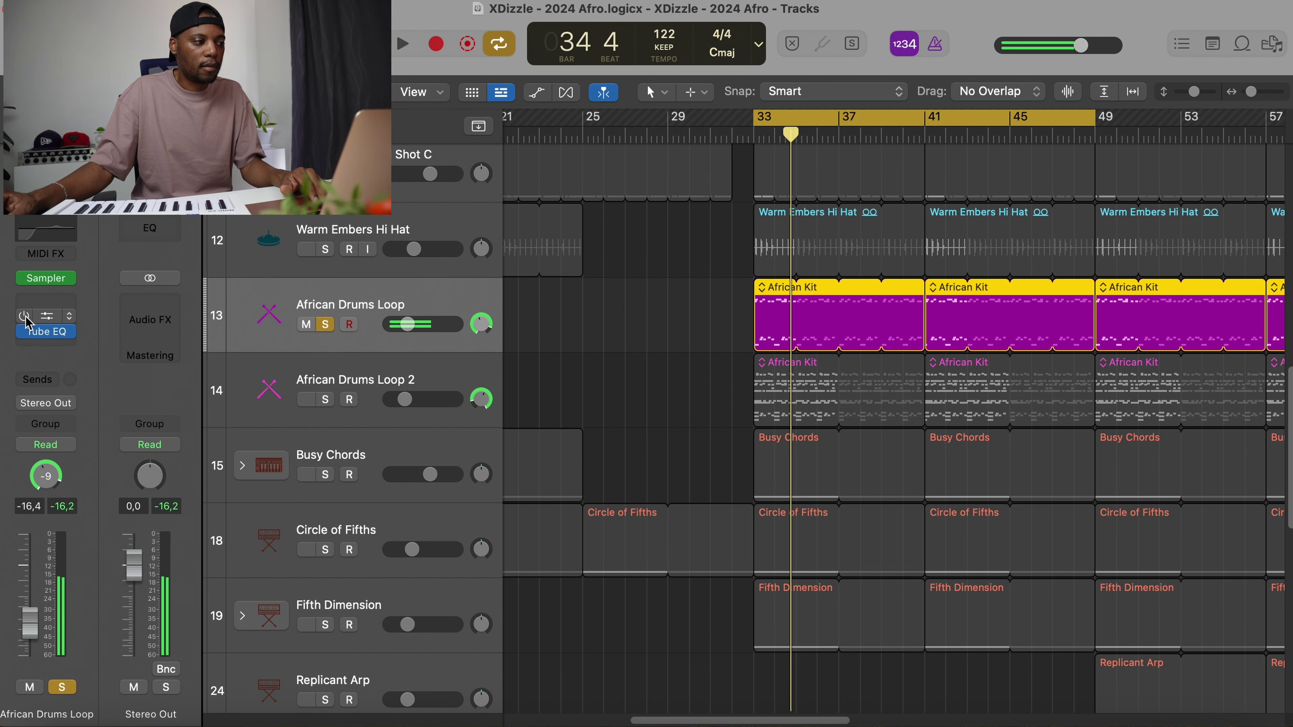
key("space")
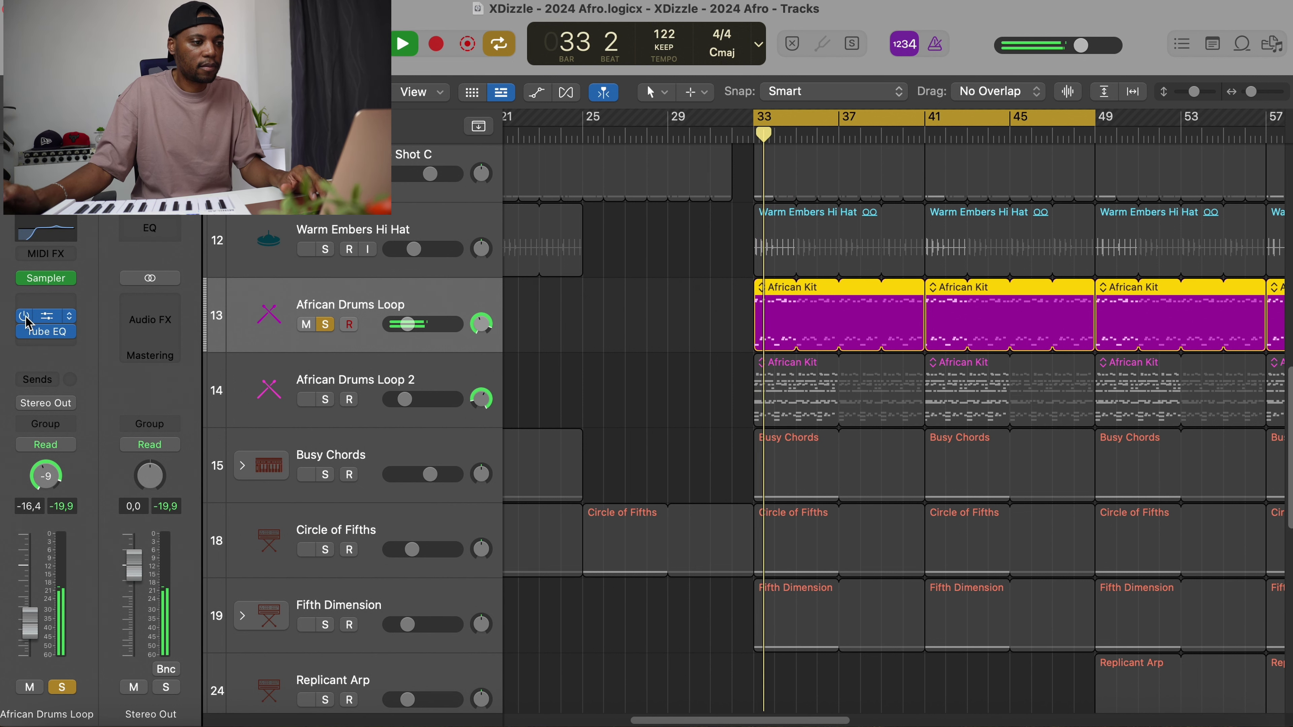
key("space")
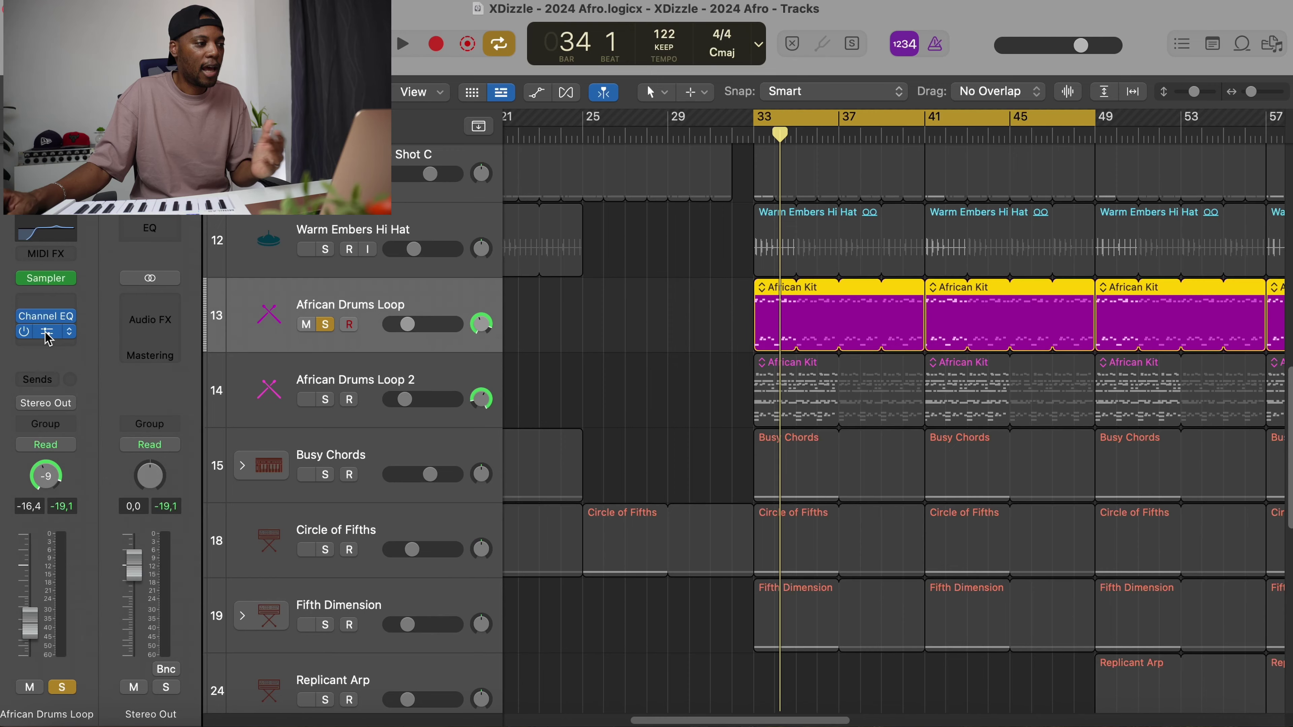
left_click(46, 332)
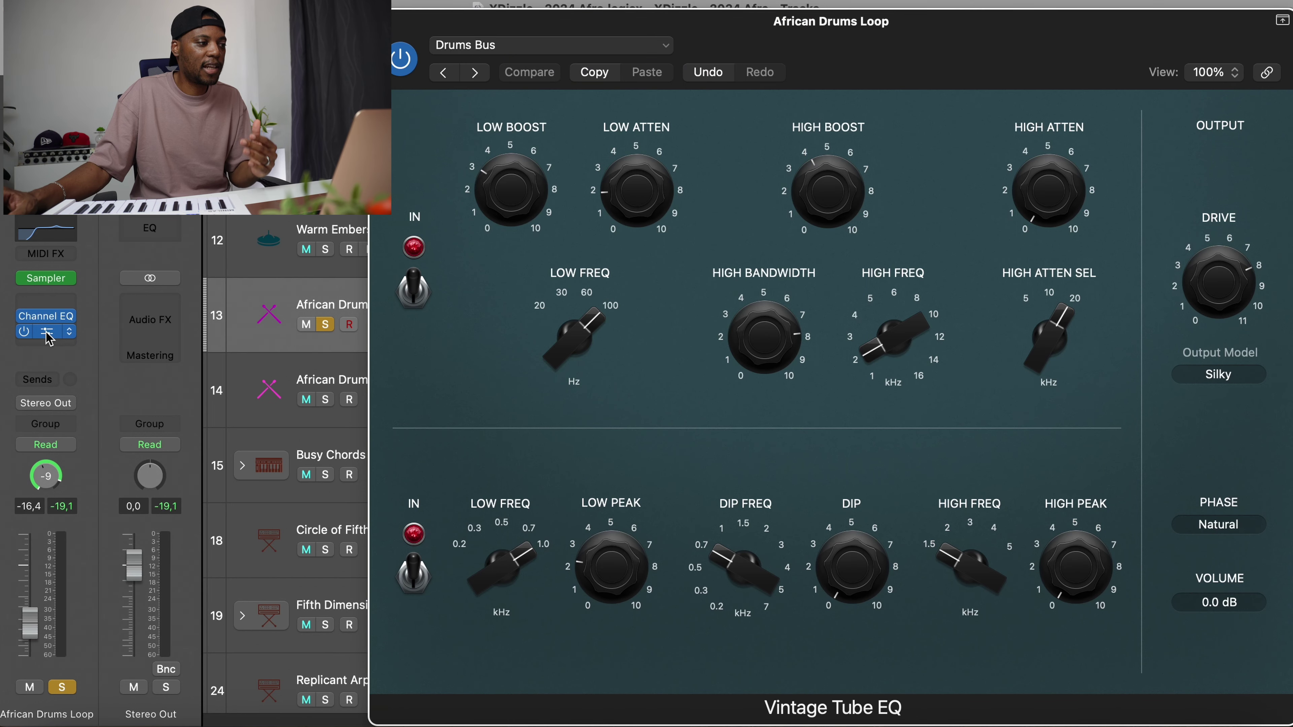
left_click(23, 332)
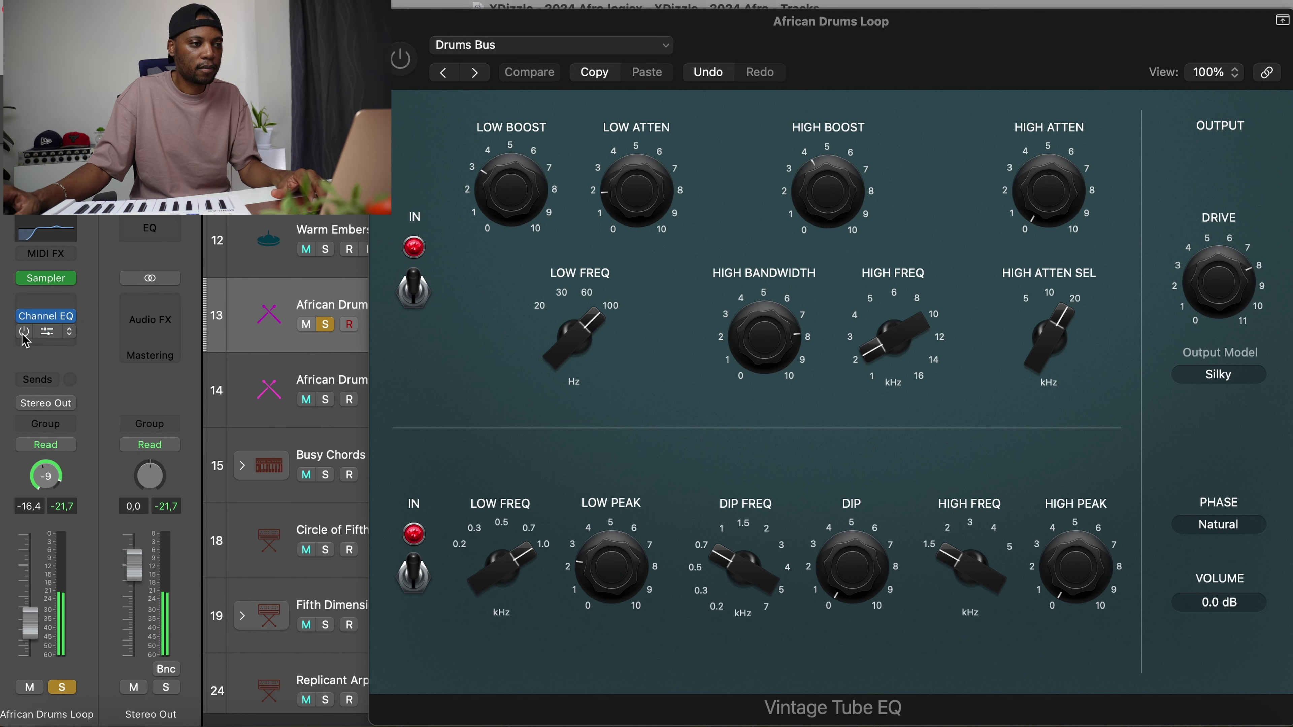
- Re-enable the Vintage Tube EQ, close its window, and select African Drums Loop 2
left_click(899, 33)
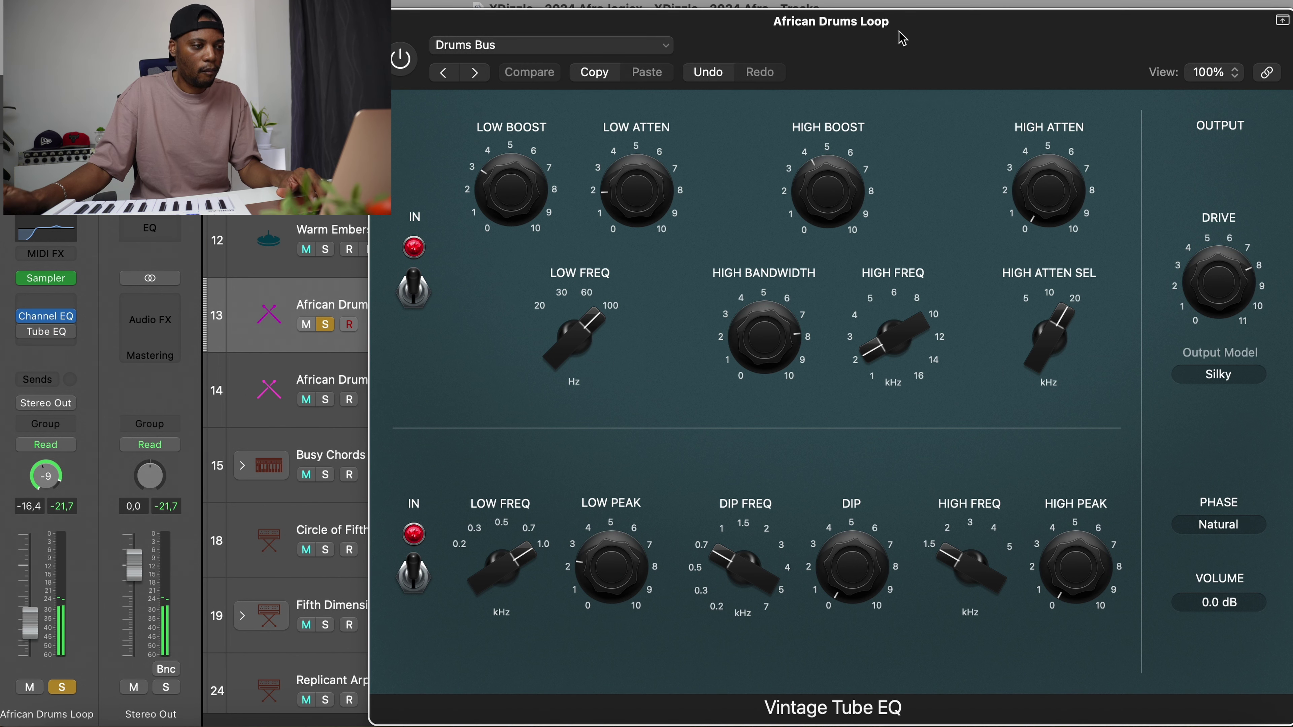
left_click(401, 67)
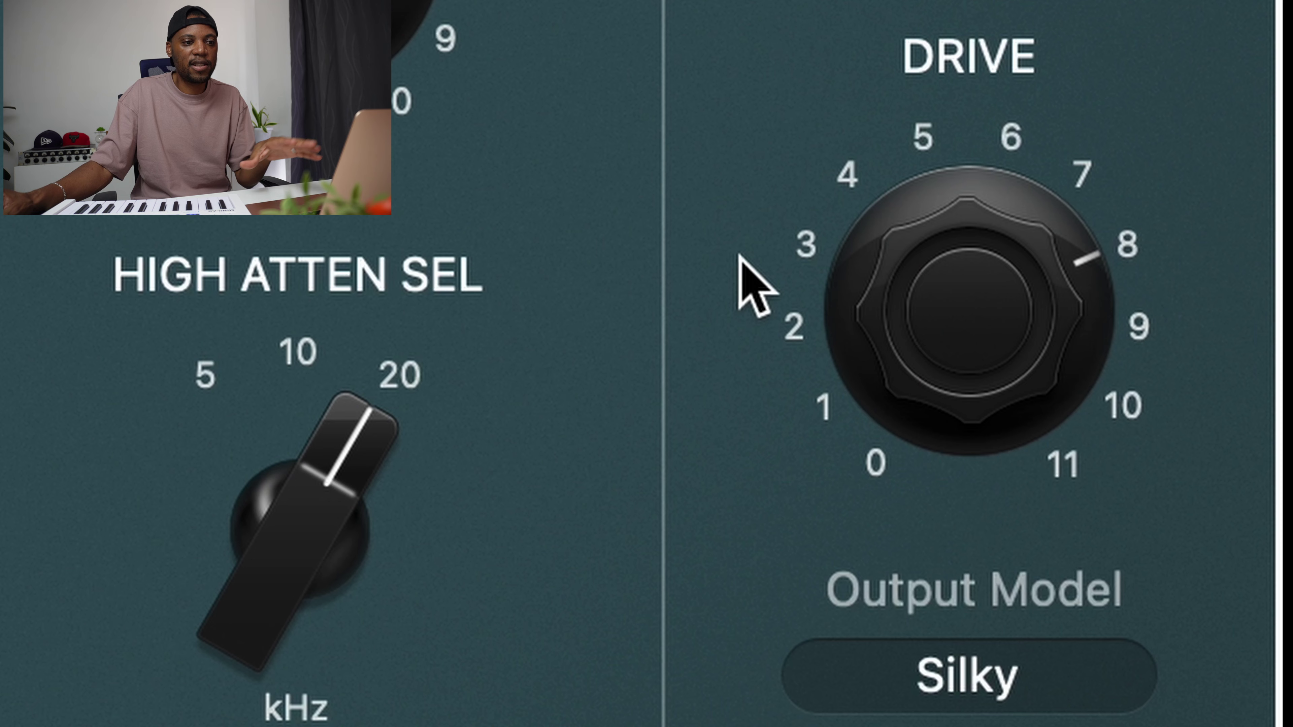
mouse_move(1246, 267)
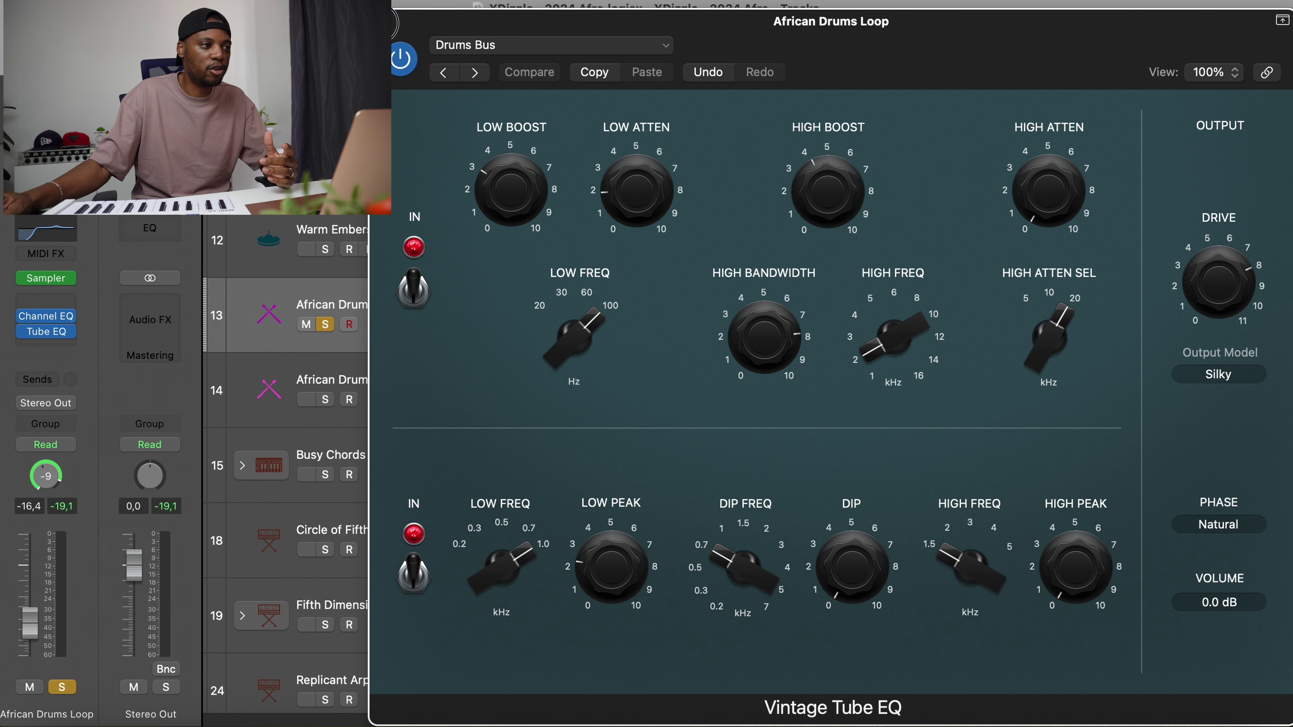
key("super+w")
left_click(433, 368)
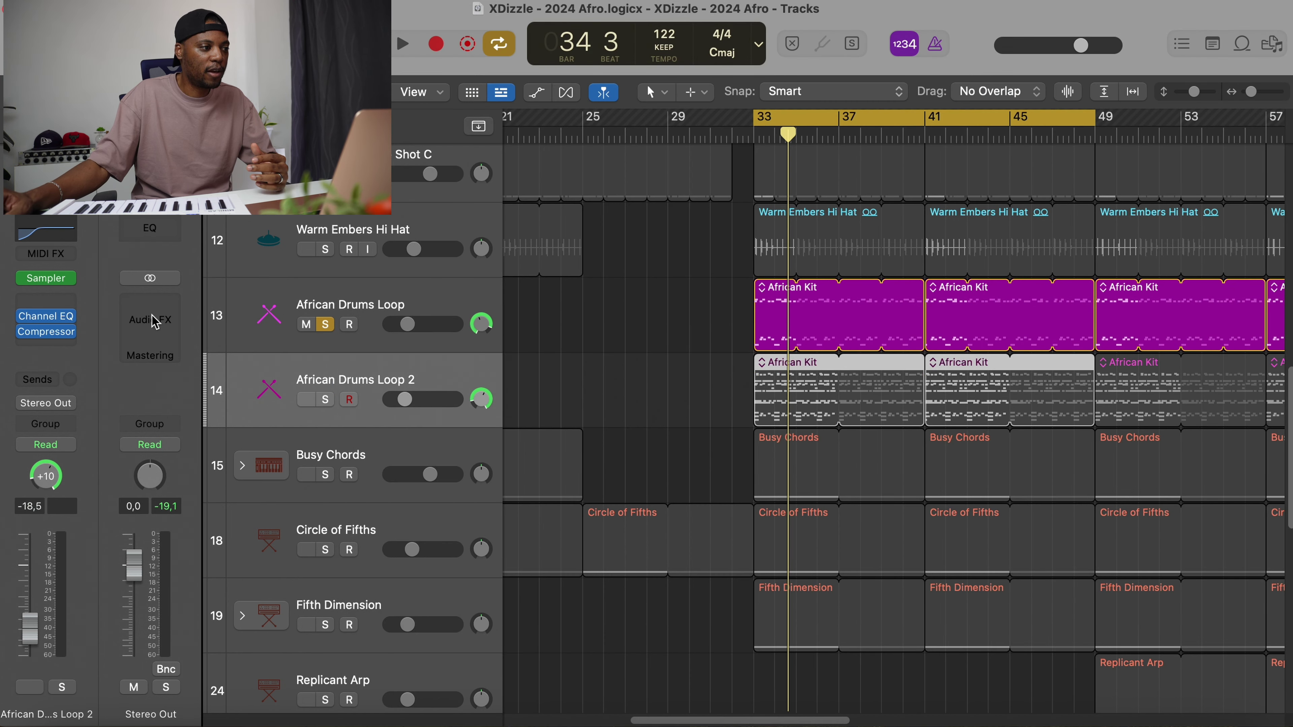
- Briefly inspect African Drums Loop 2's Channel EQ and compressor windows, then close both
left_click(51, 319)
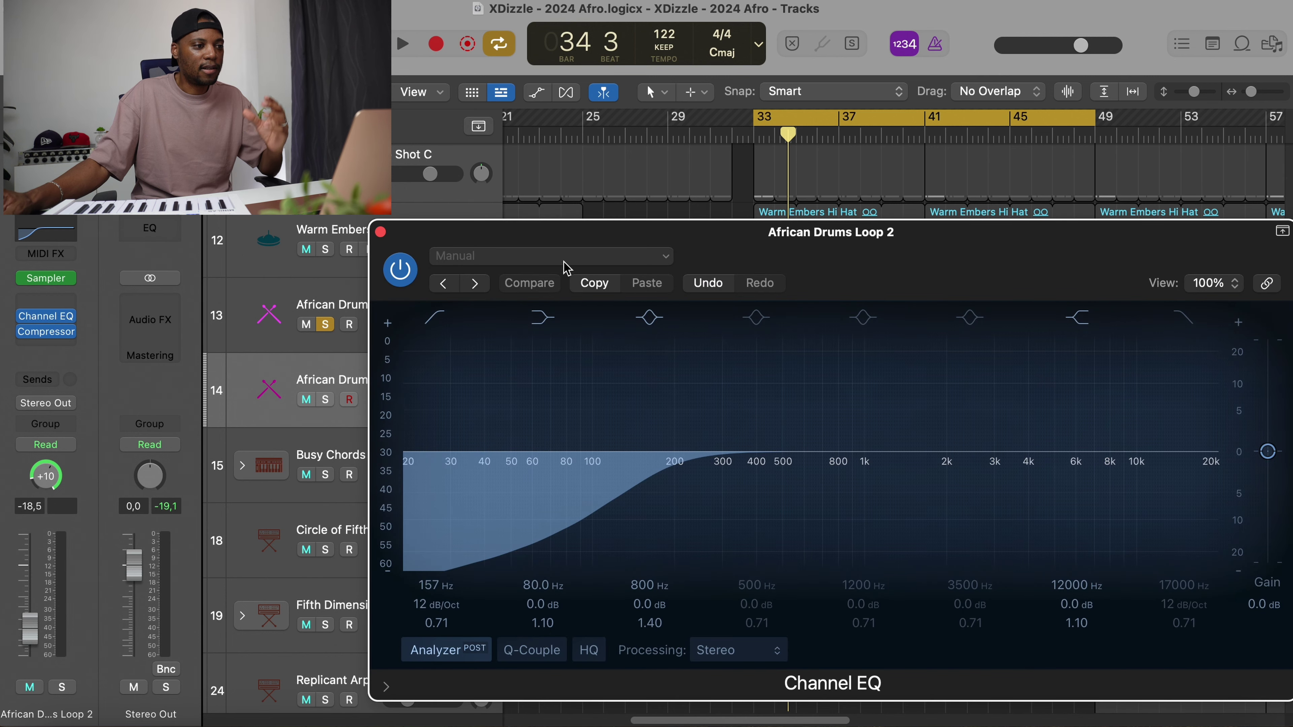
left_click_drag(690, 245, 615, 176)
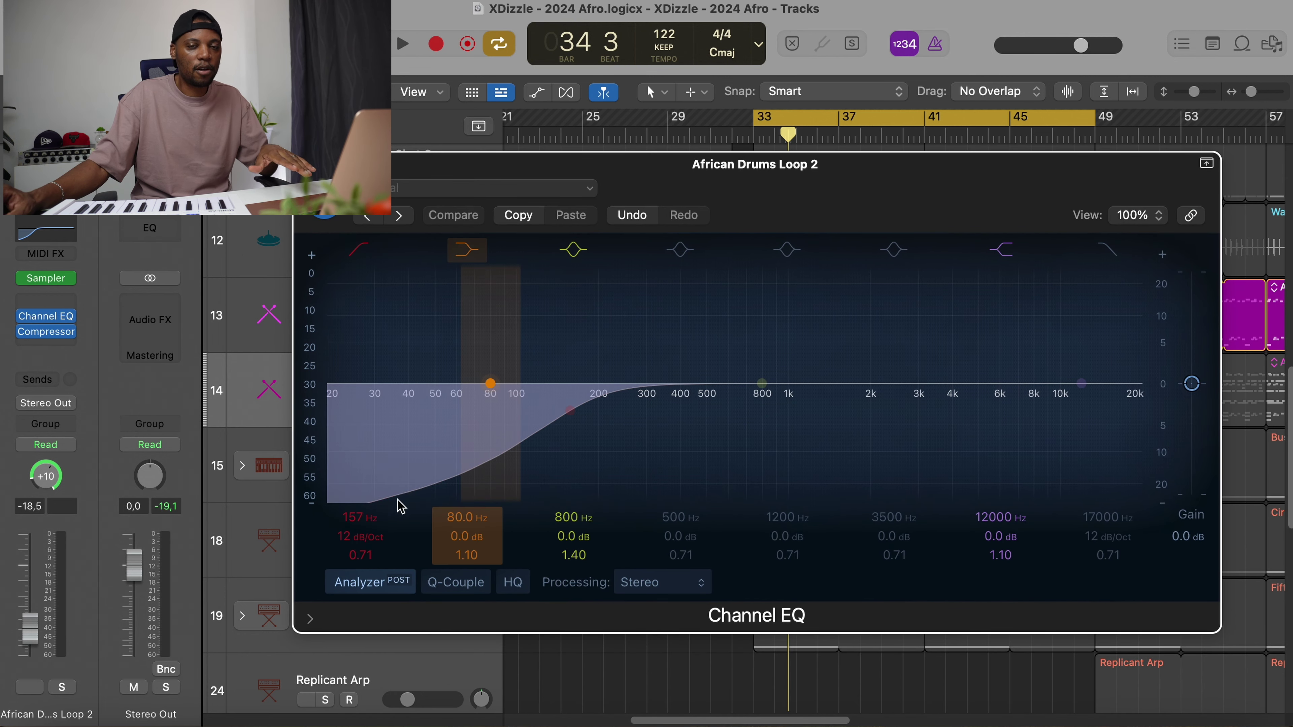
key("super+w")
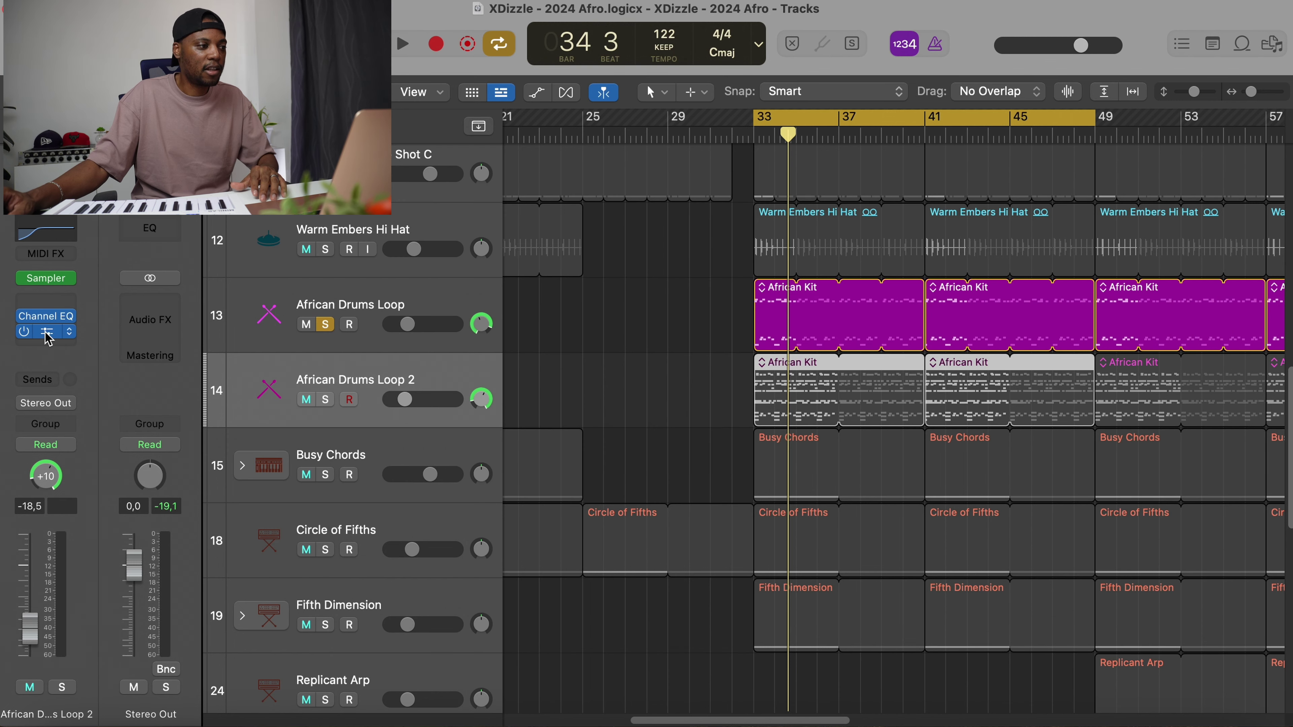
left_click(48, 332)
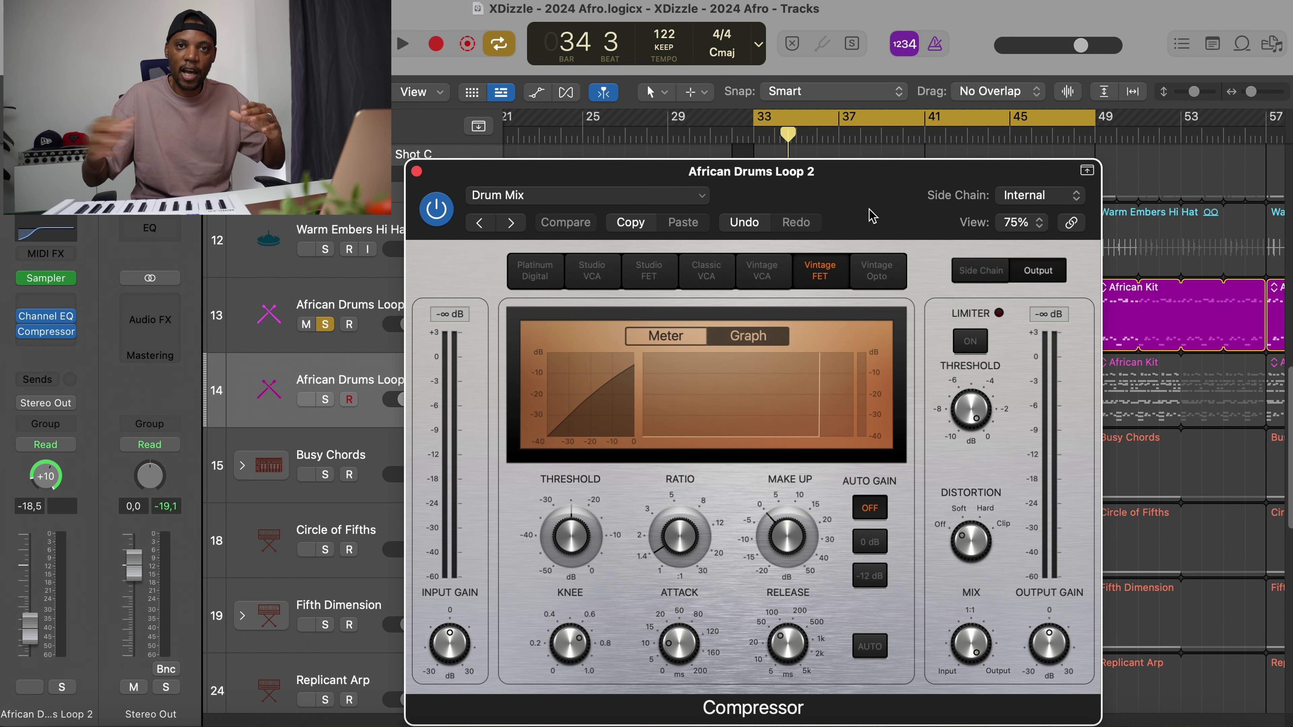
left_click_drag(872, 214, 652, 298)
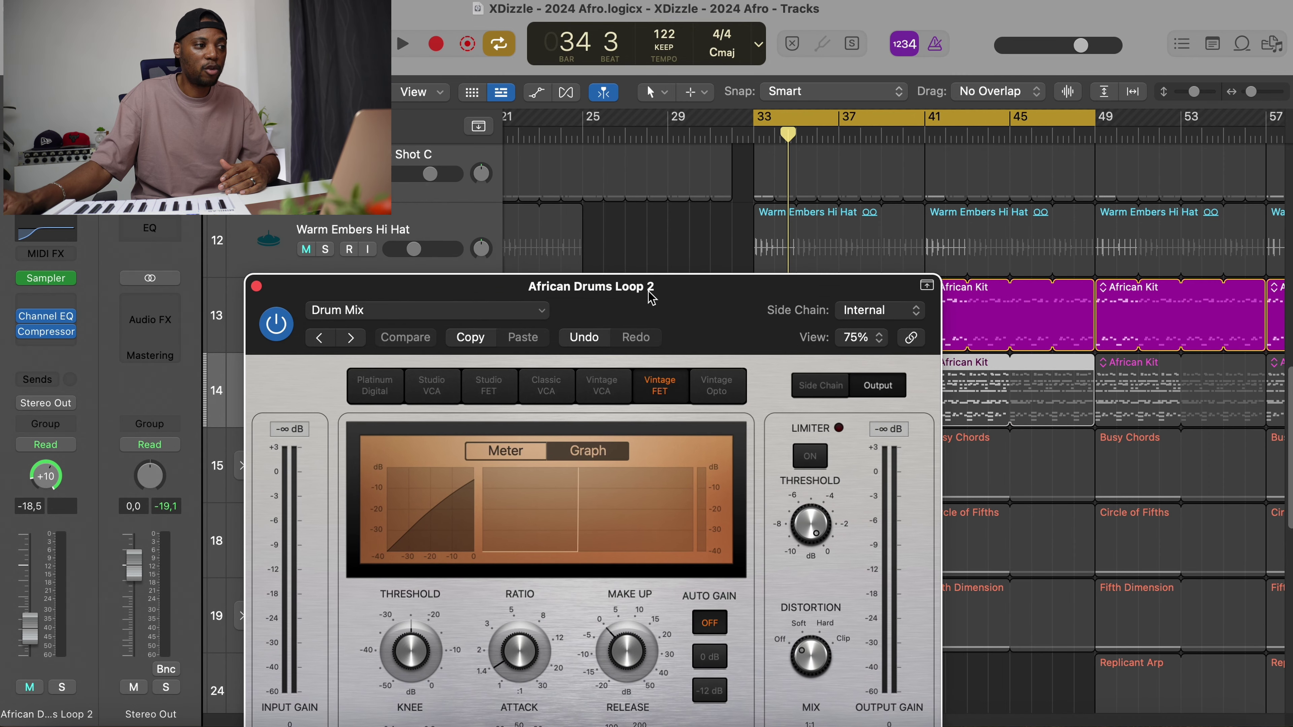
left_click(257, 287)
- Switch the solo from African Drums Loop to Loop 2 and audition it with its Channel EQ showing
left_click(326, 325)
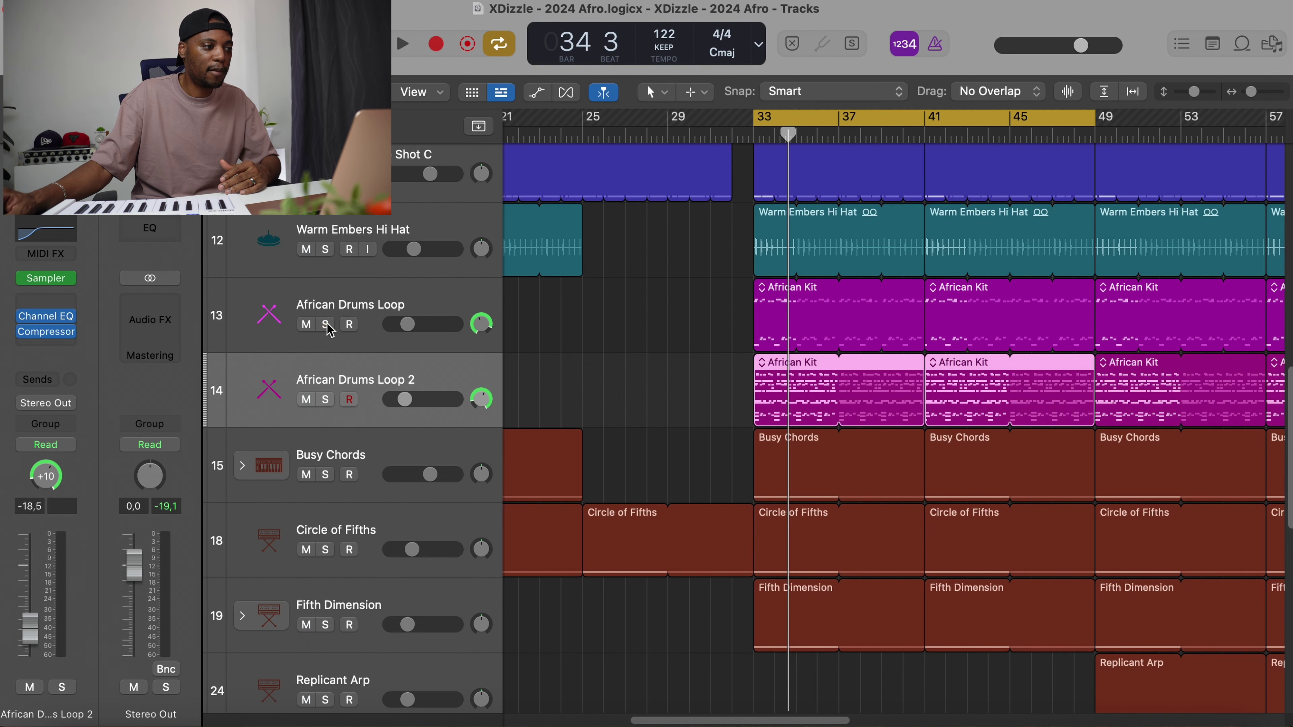
left_click(326, 401)
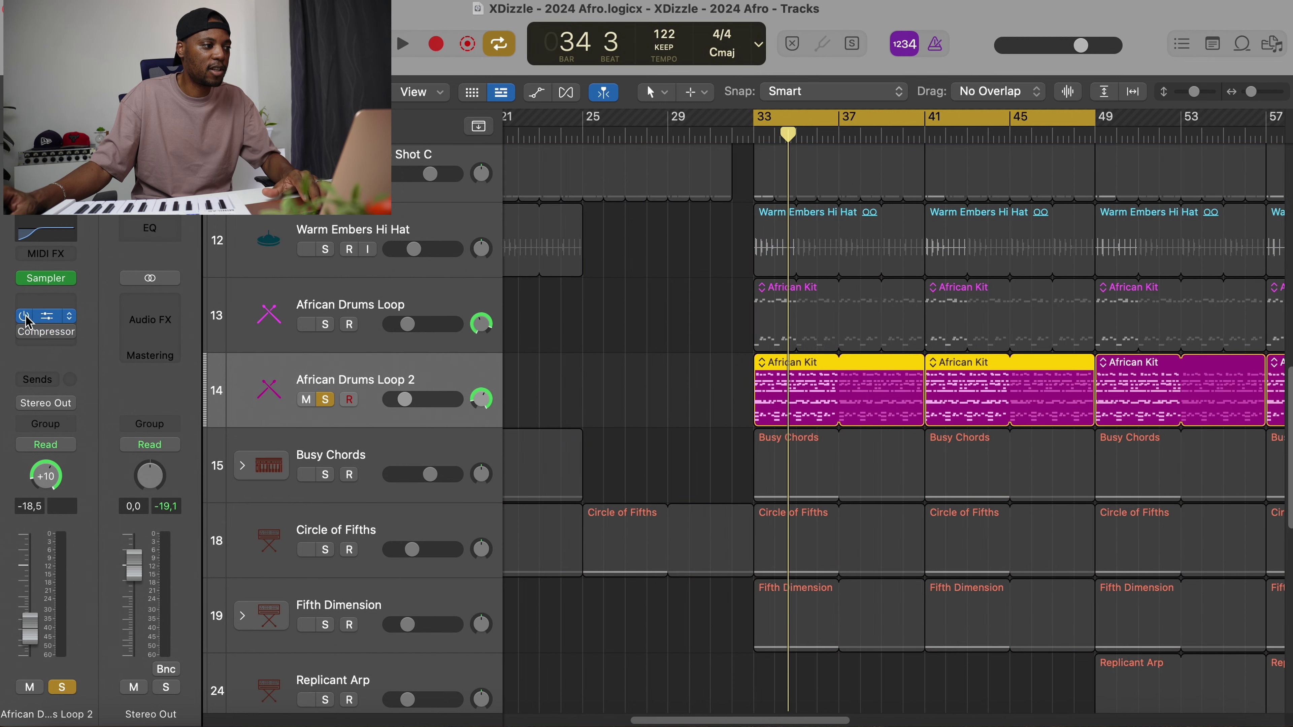
key("space")
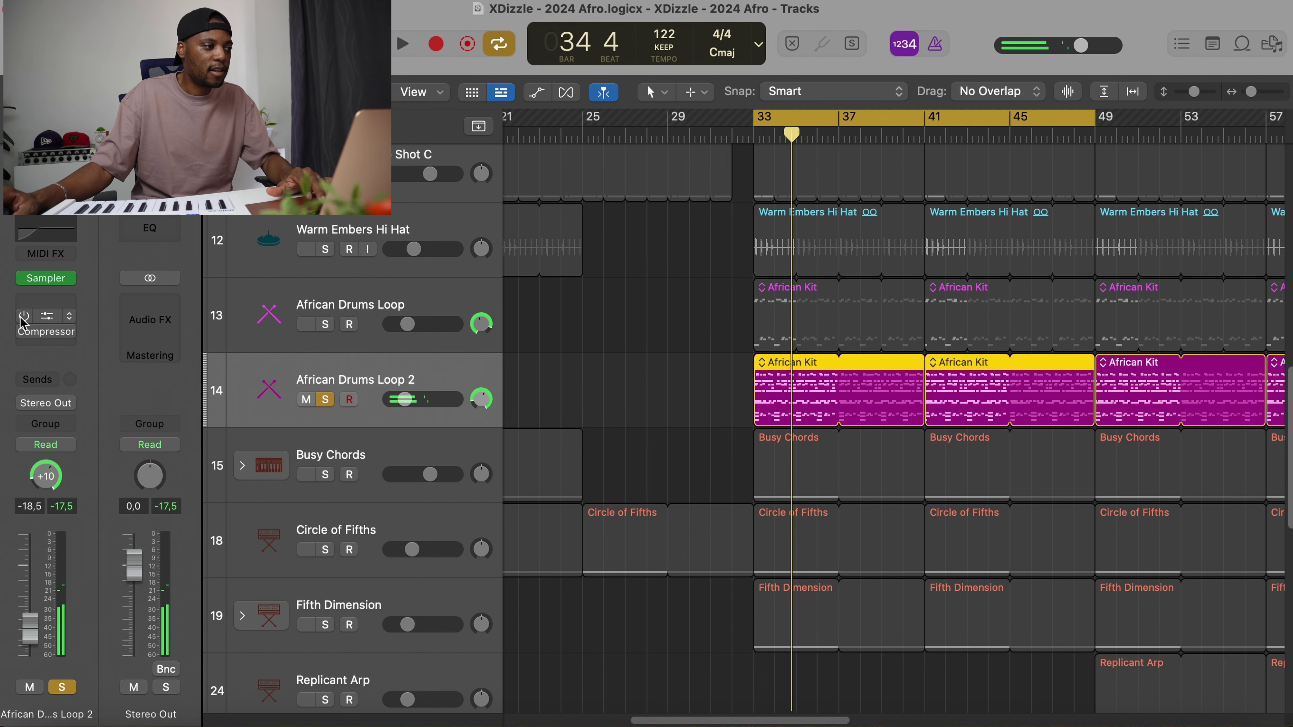
left_click(48, 318)
key("space")
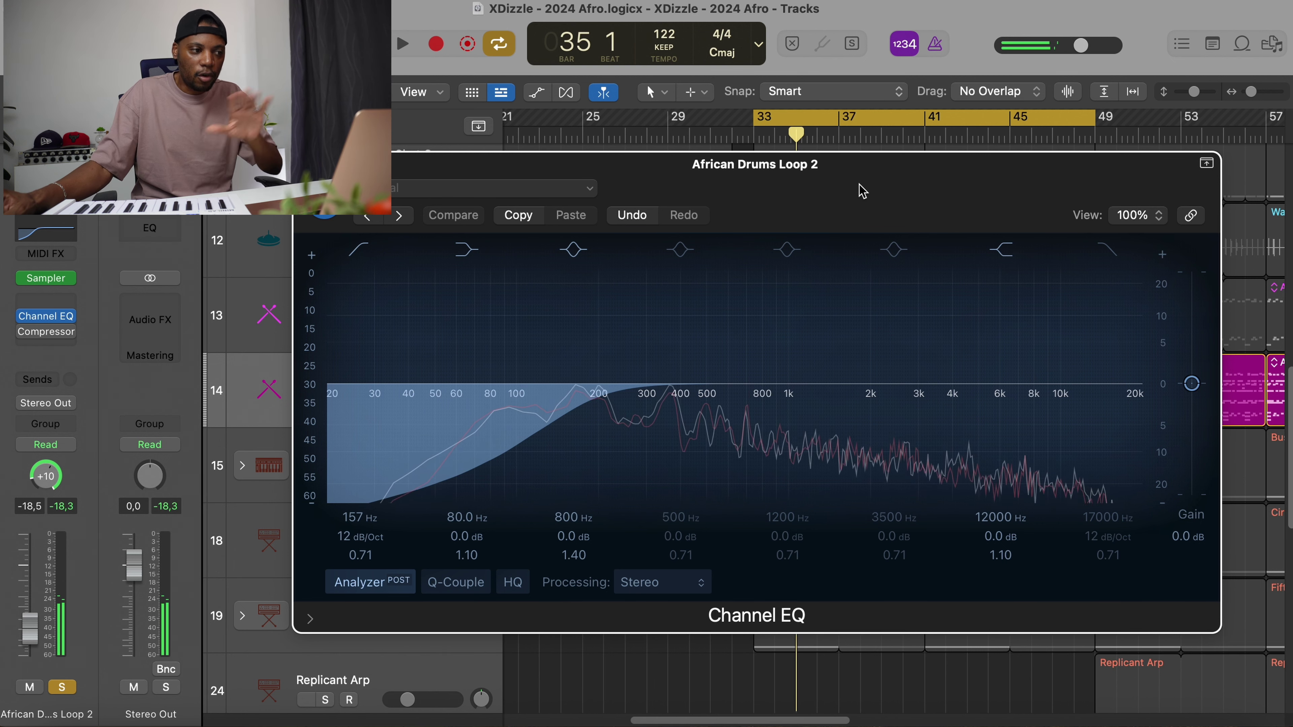
key("space")
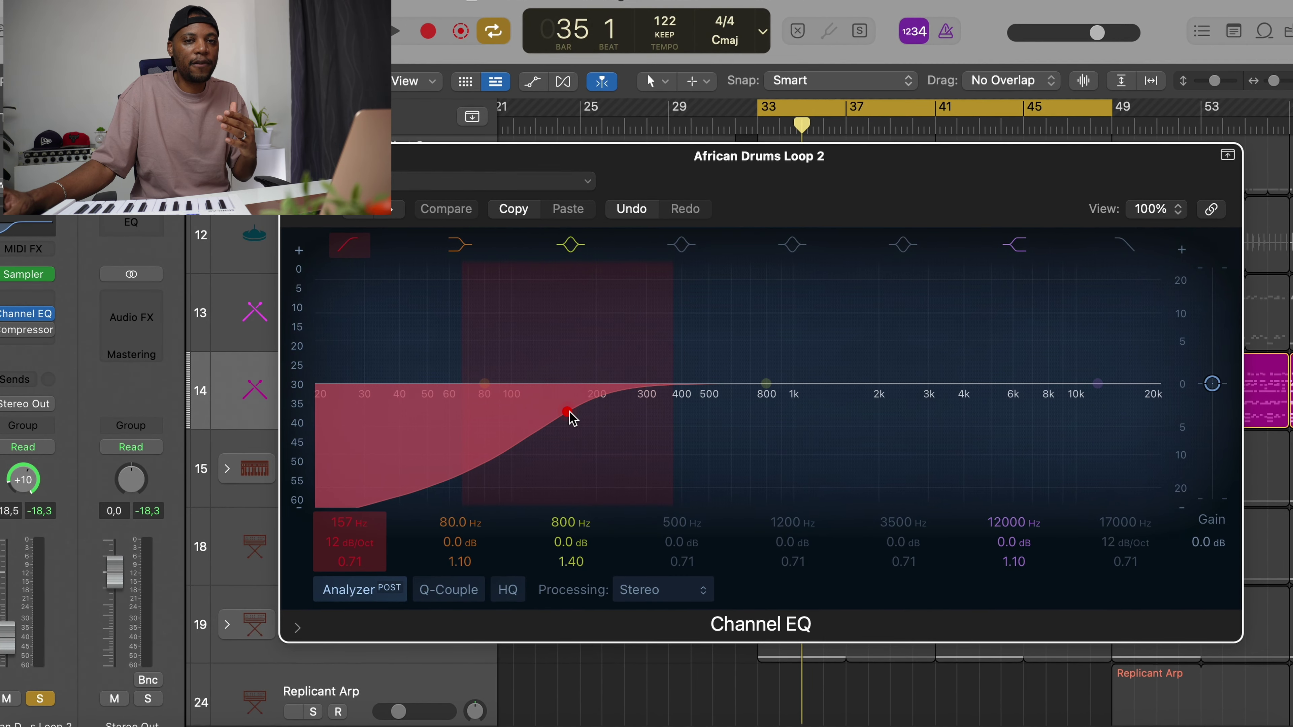
- Tune Loop 2's Channel EQ low cut to 200 Hz at 12 dB/Oct and close the EQ
left_click_drag(561, 418, 487, 407)
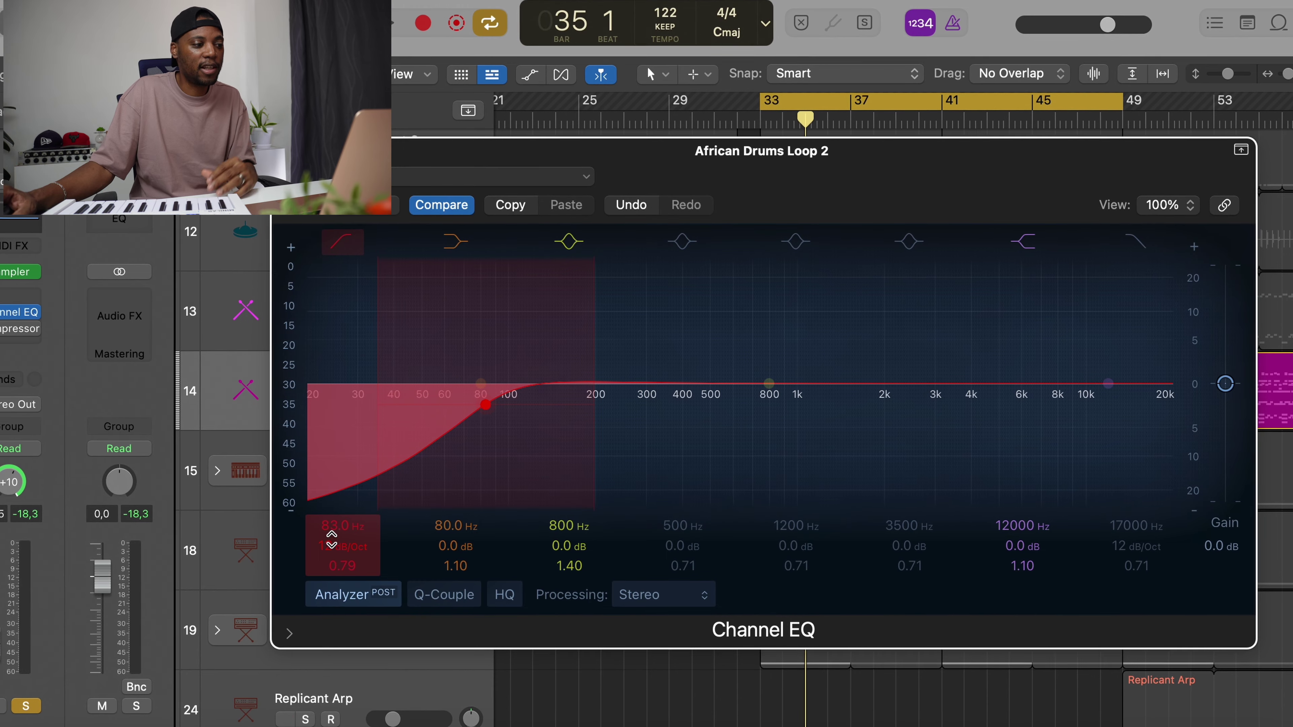
mouse_move(339, 547)
left_mouse_down()
mouse_move(339, 529)
mouse_move(336, 558)
mouse_move(331, 547)
left_mouse_up()
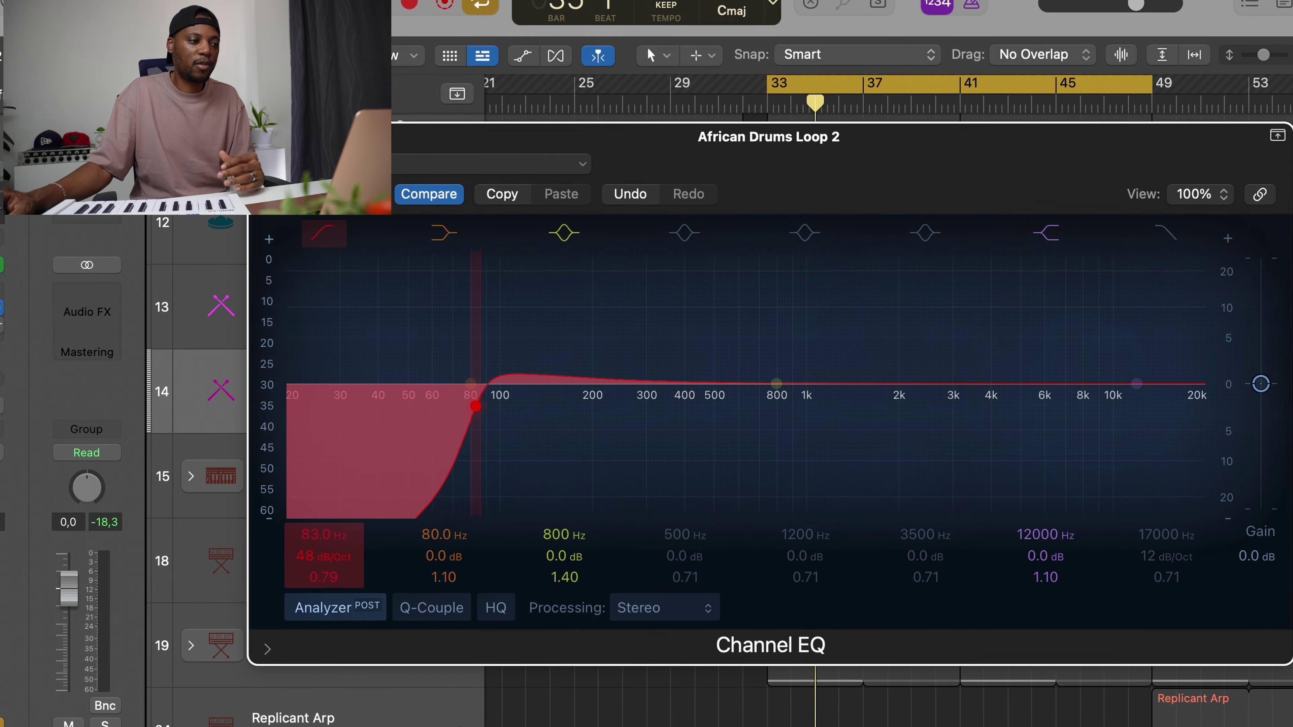
left_click_drag(309, 556, 308, 571)
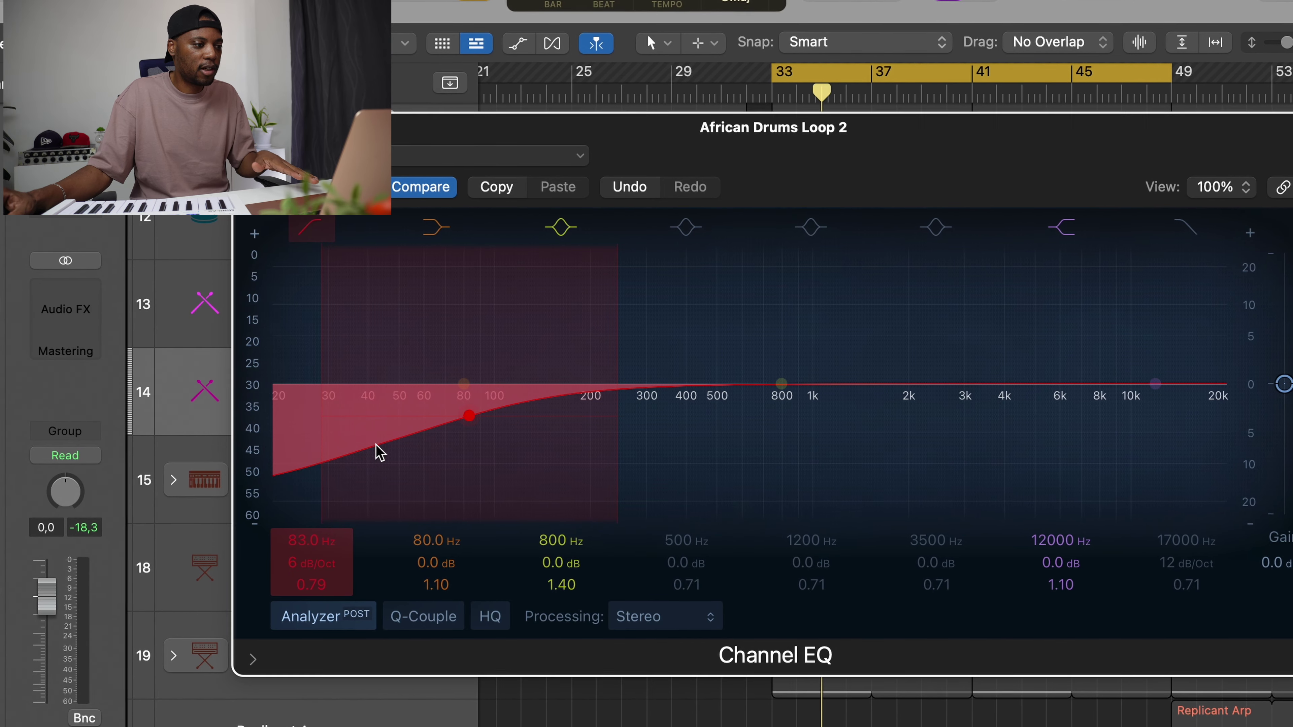
mouse_move(291, 541)
left_mouse_down()
mouse_move(291, 520)
mouse_move(304, 560)
left_mouse_up()
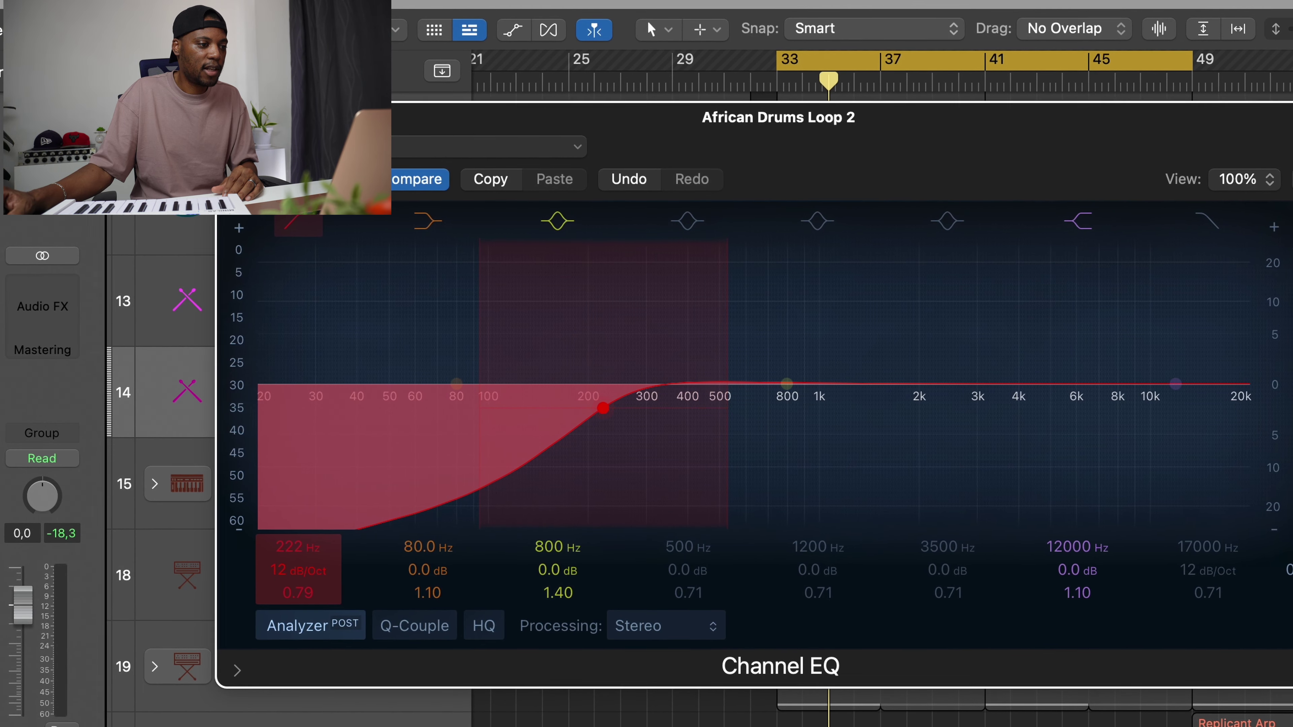
left_click_drag(287, 548, 295, 555)
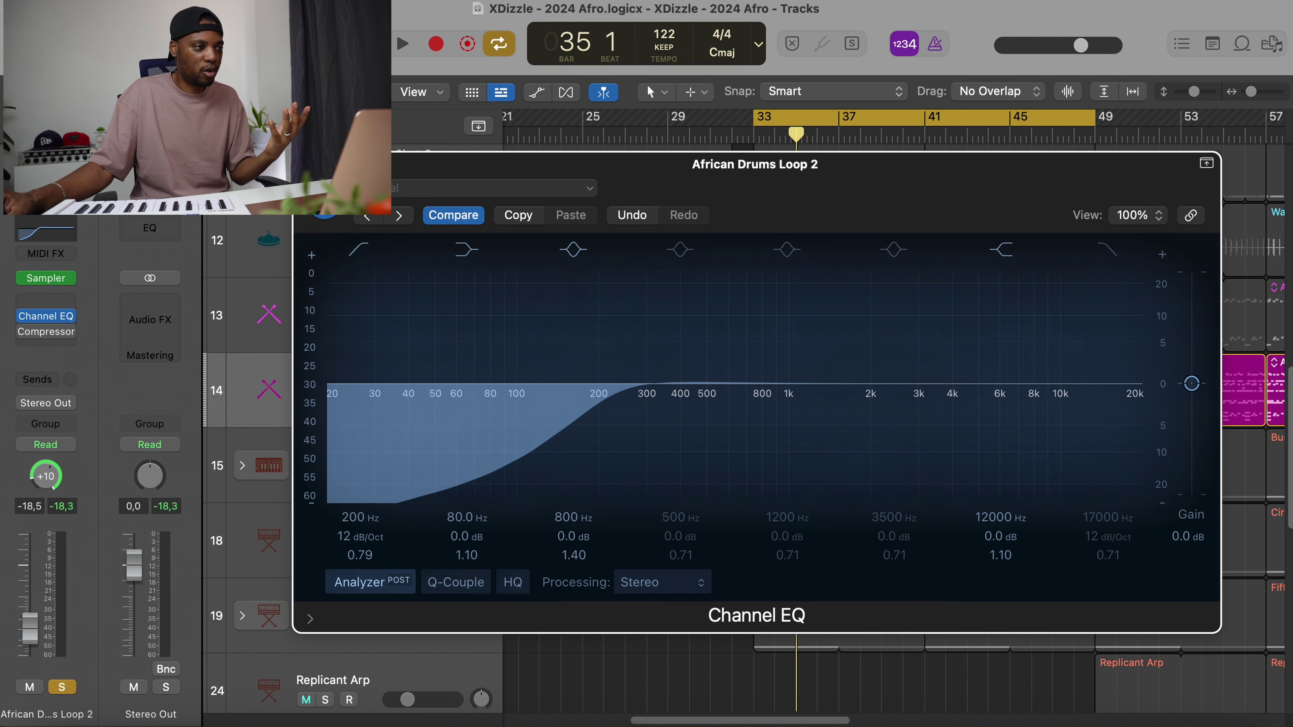
left_click(304, 164)
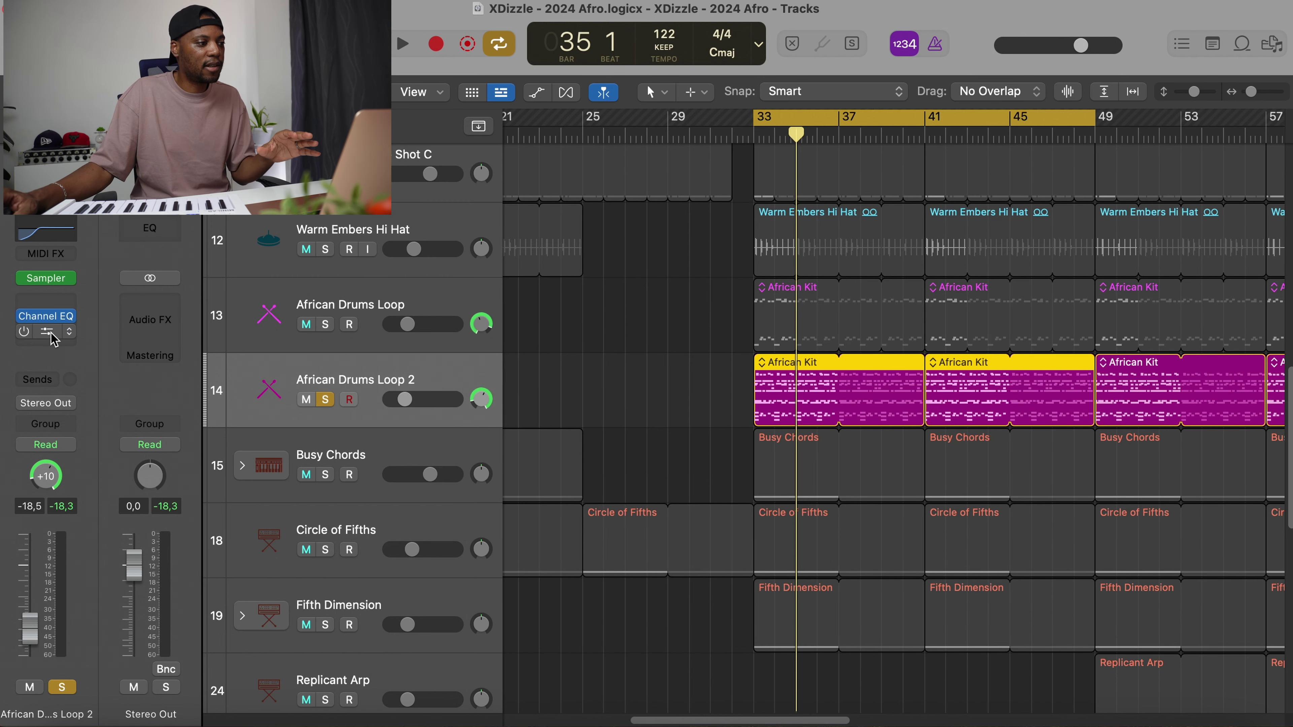
left_click(29, 338)
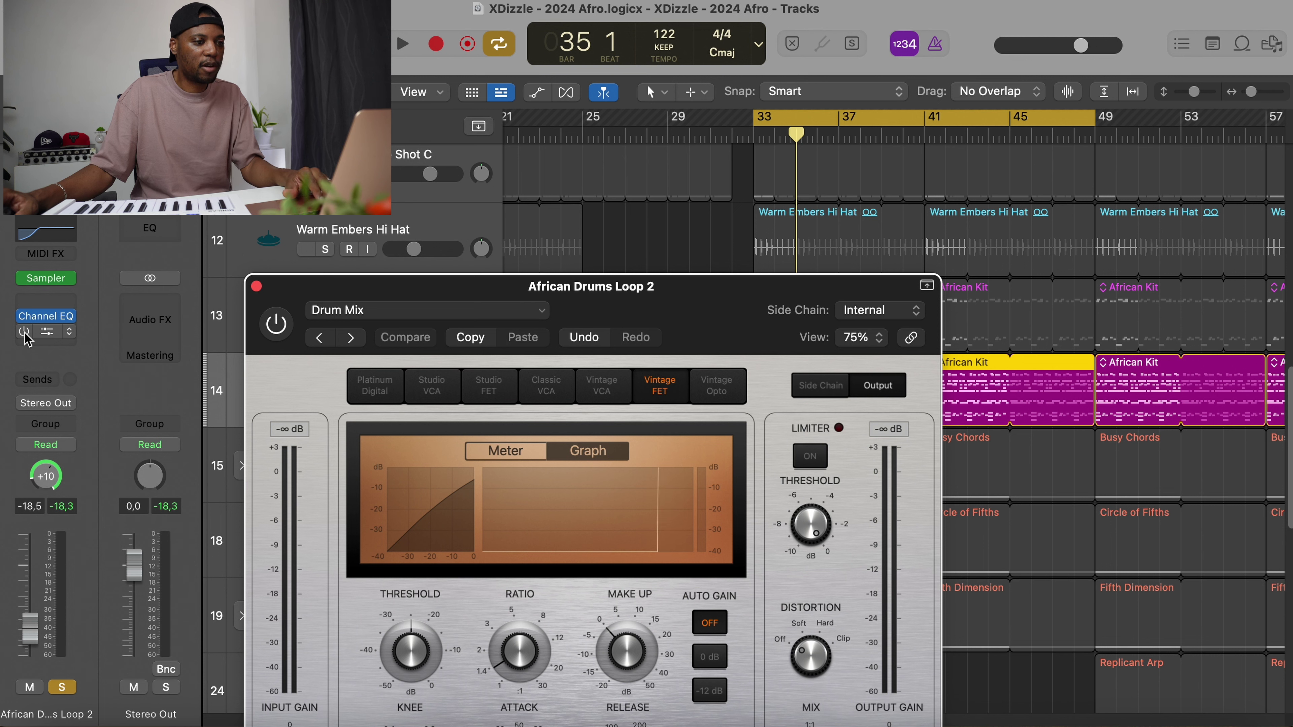
- Audition Loop 2's Drum Mix compressor, checking both meter and graph displays, then close it
key("space")
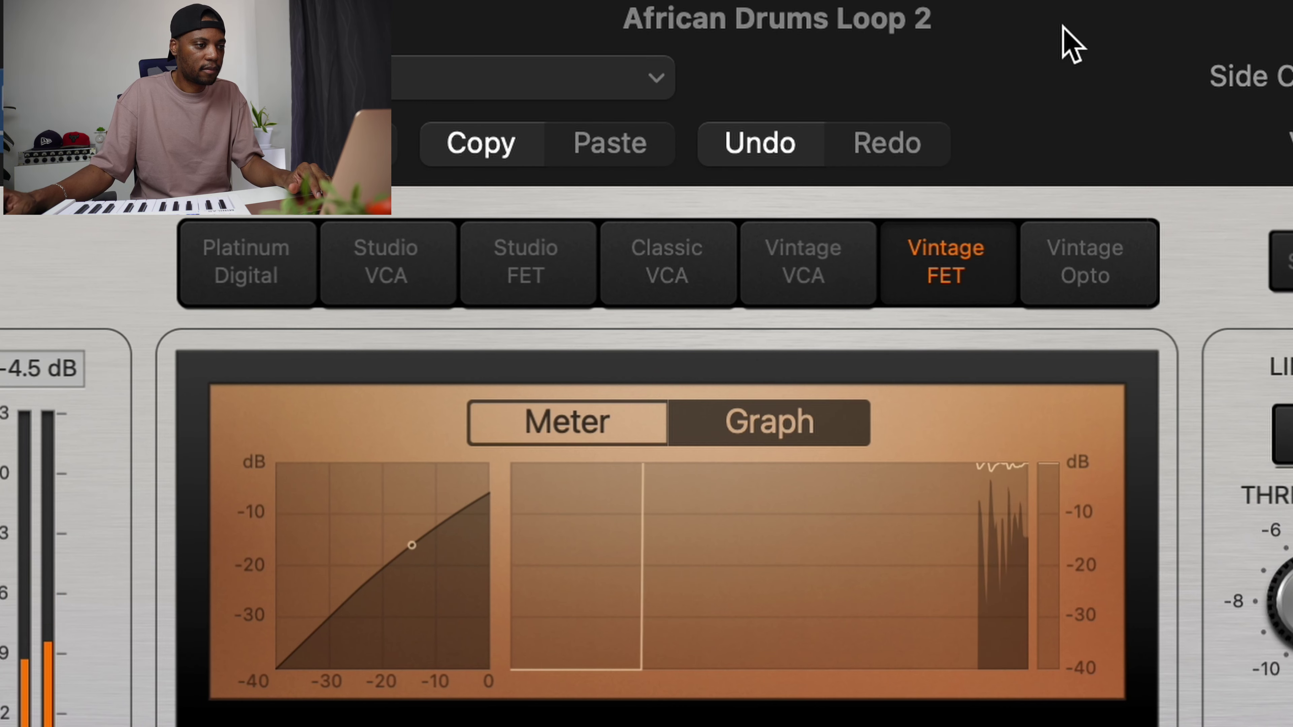
left_click(711, 296)
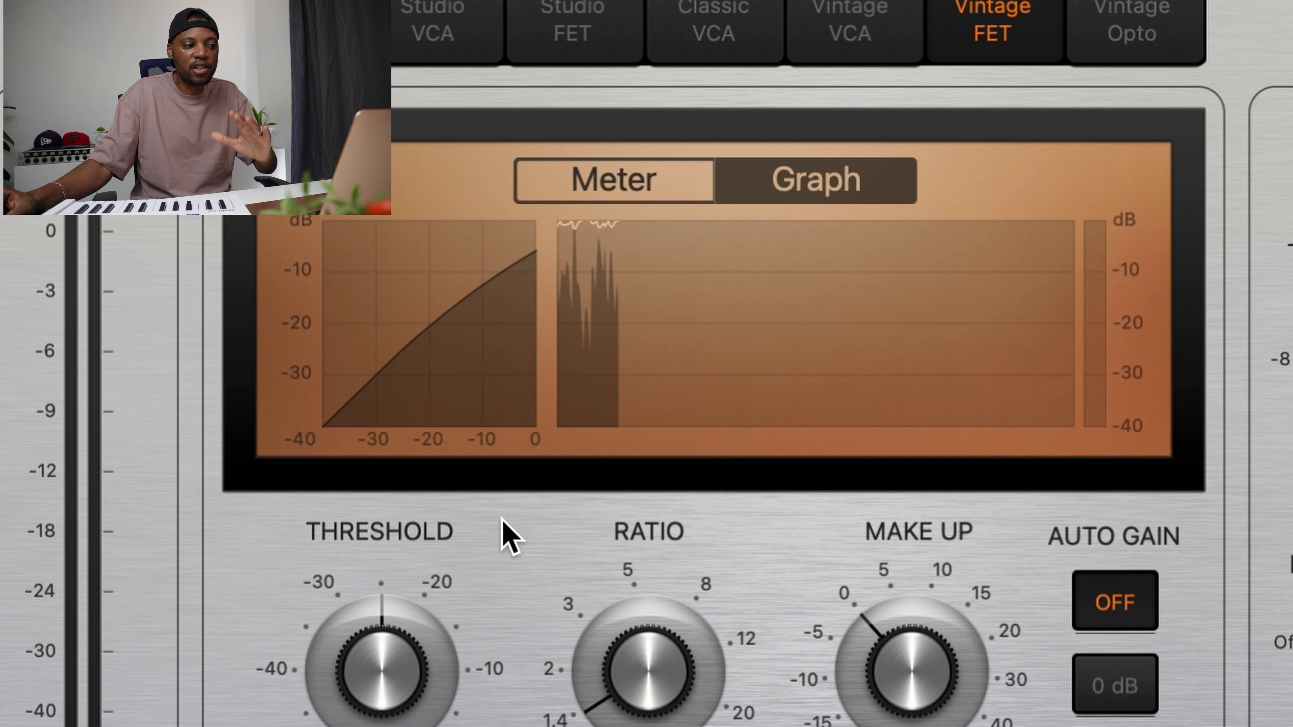
key("space")
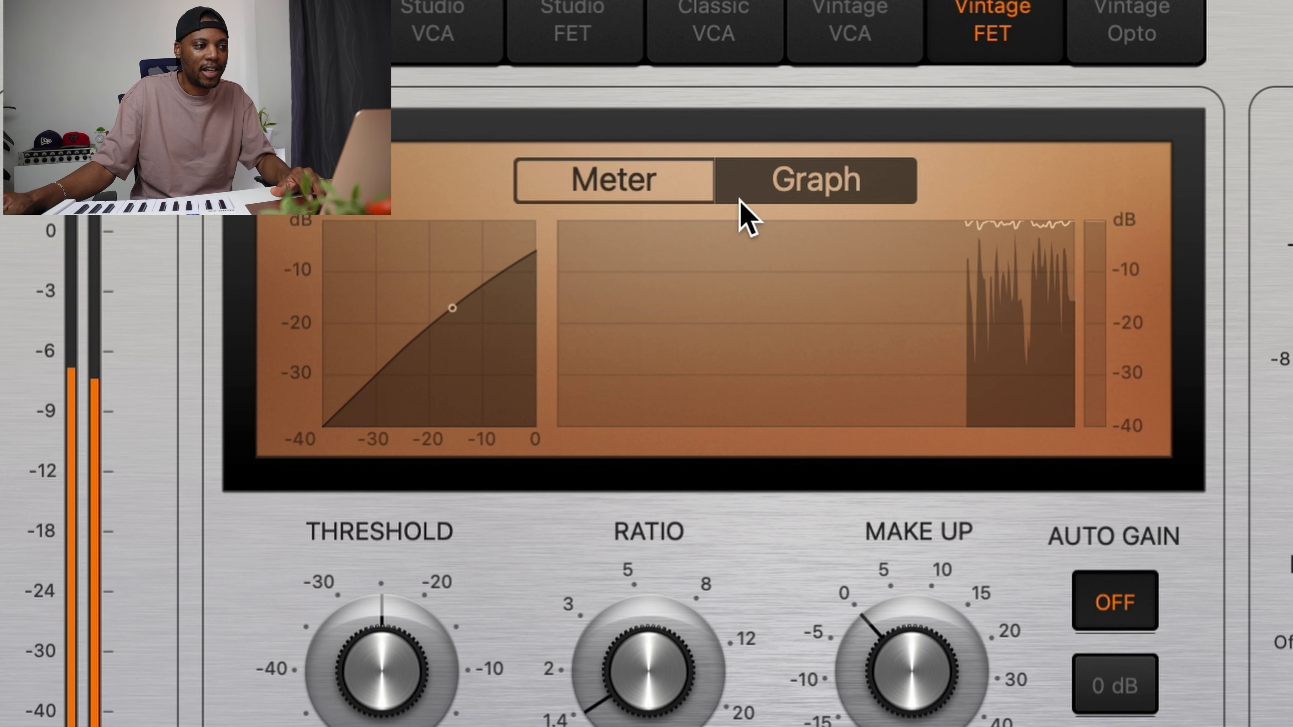
left_click(658, 193)
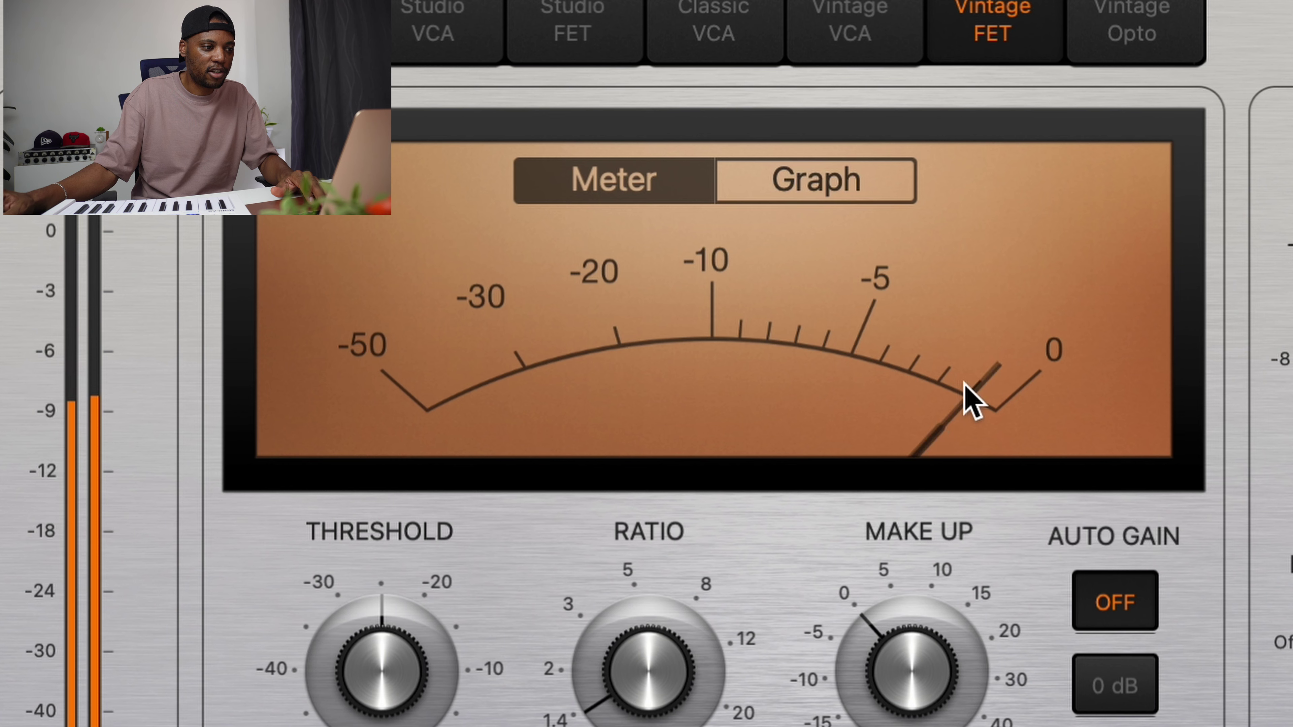
left_click(817, 182)
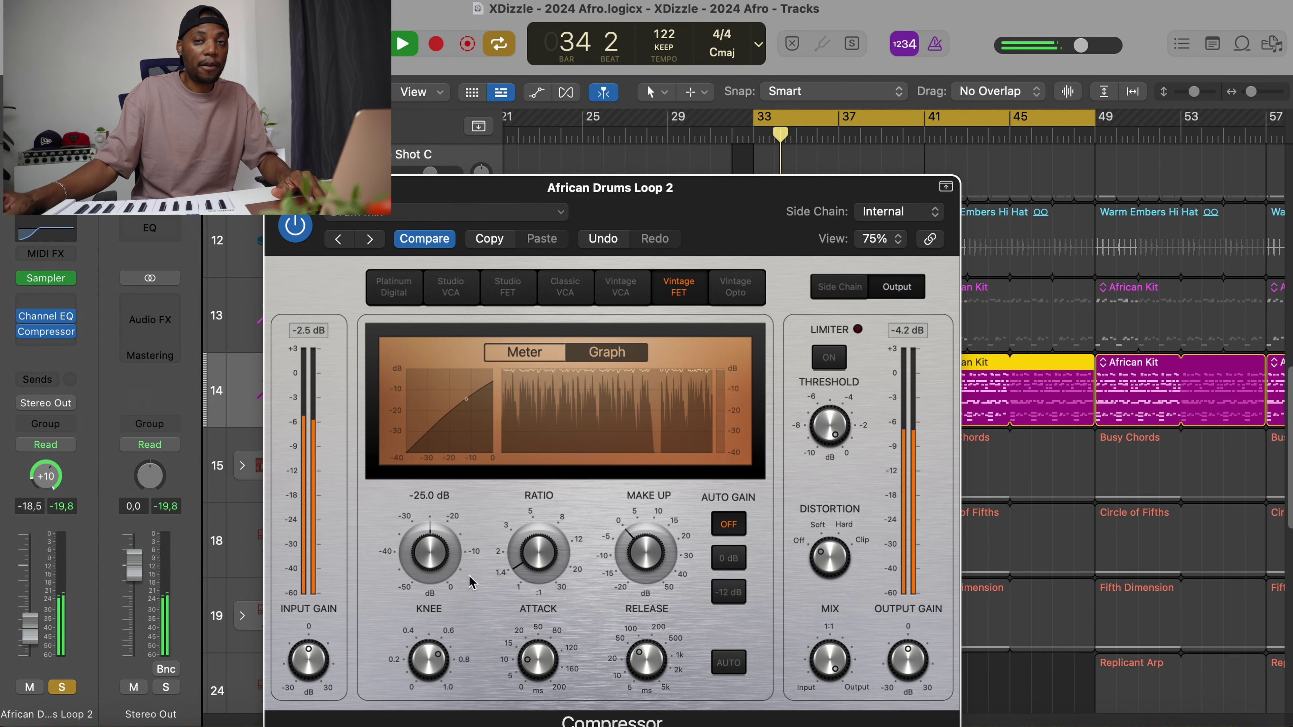
left_click_drag(708, 201, 711, 173)
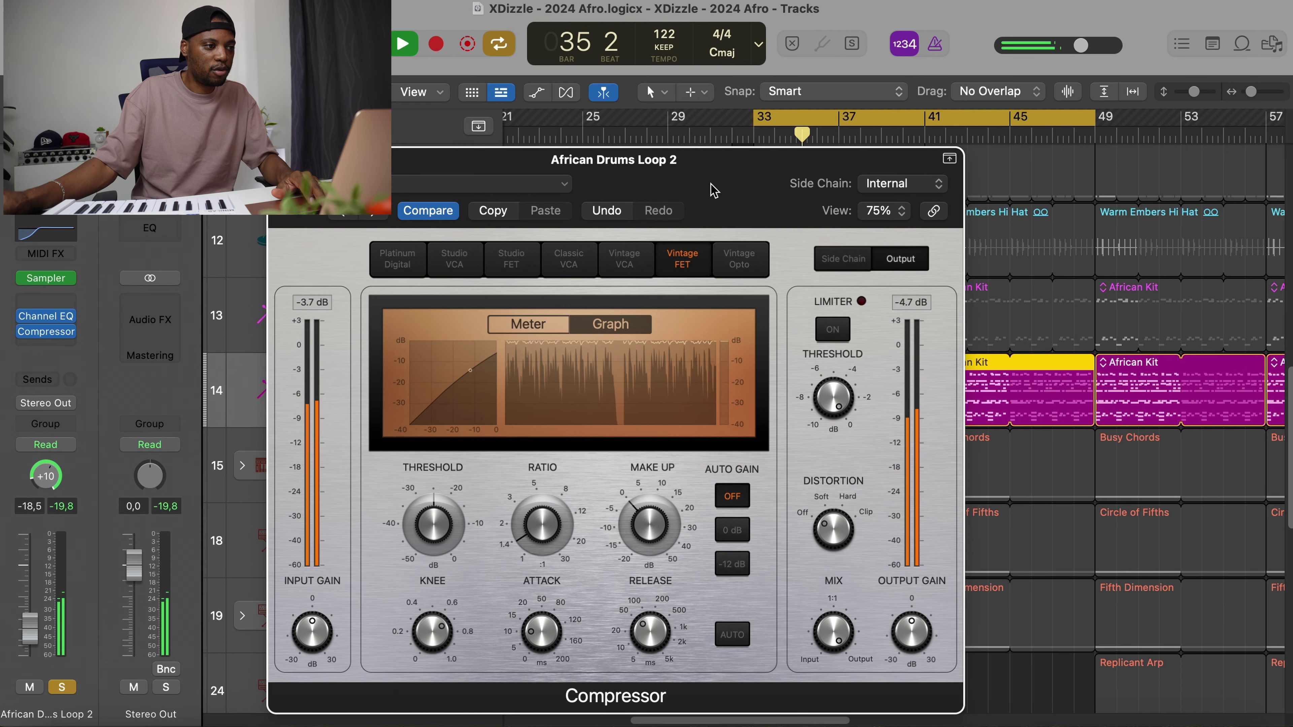
key("space")
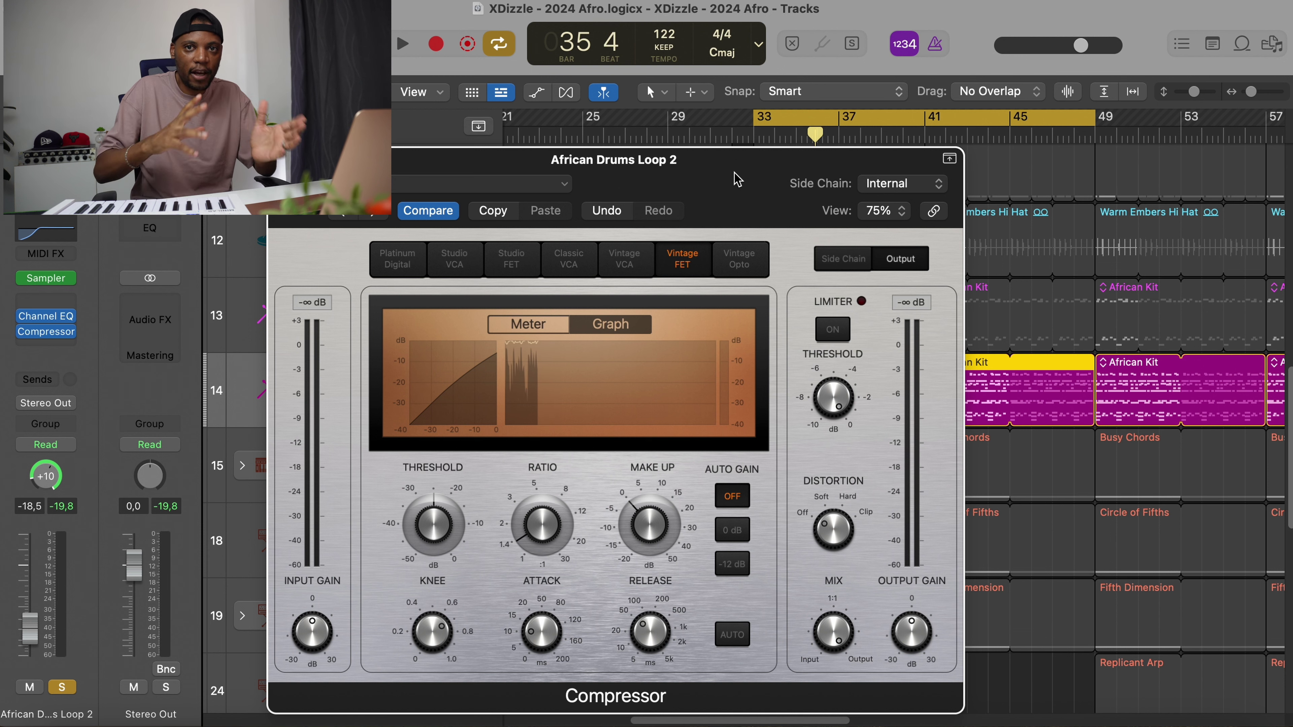
key("super+w")
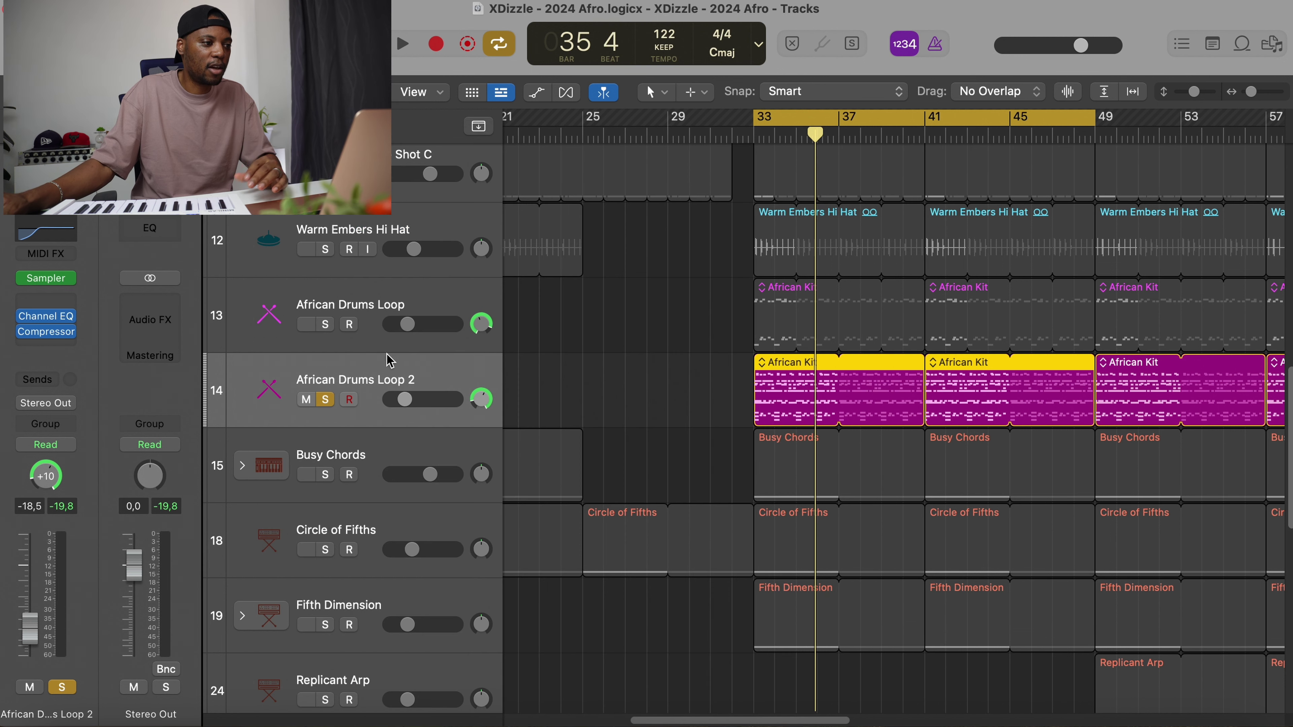
- Unsolo African Drums Loop 2 and zoom to fit all tracks and the full song
left_click(328, 400)
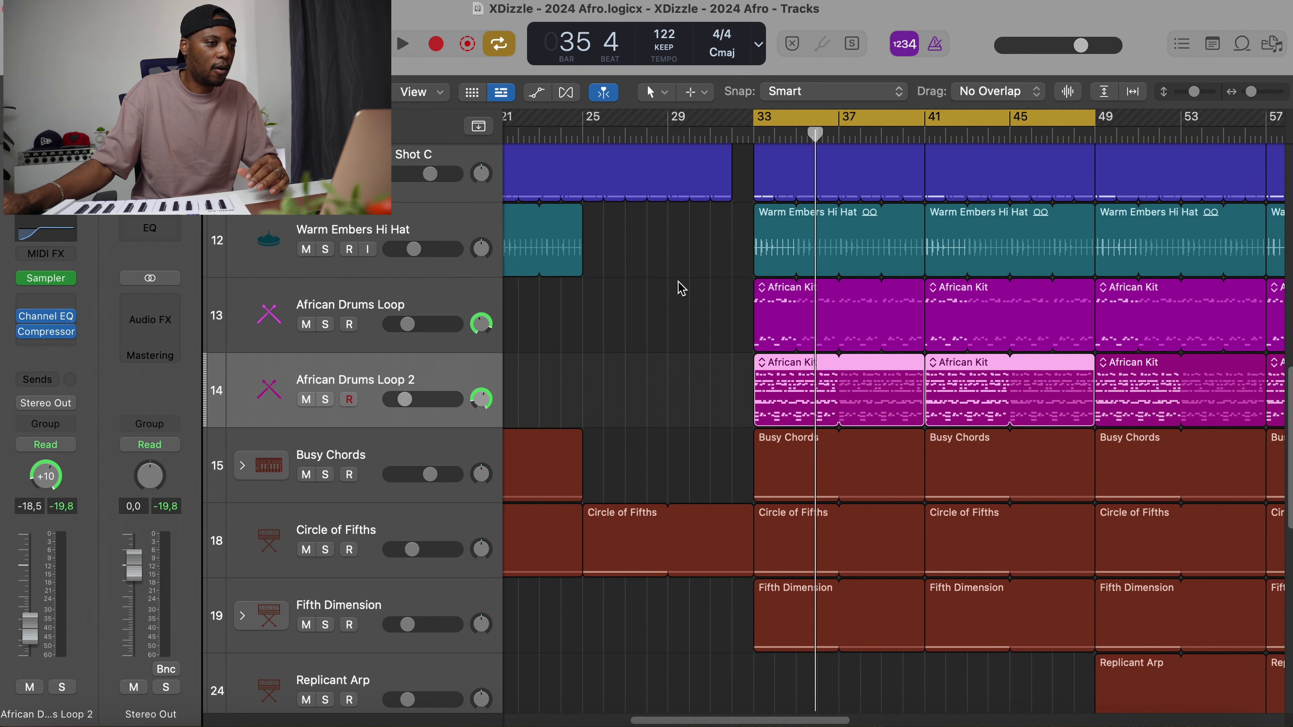
left_click(1134, 95)
left_click(1106, 93)
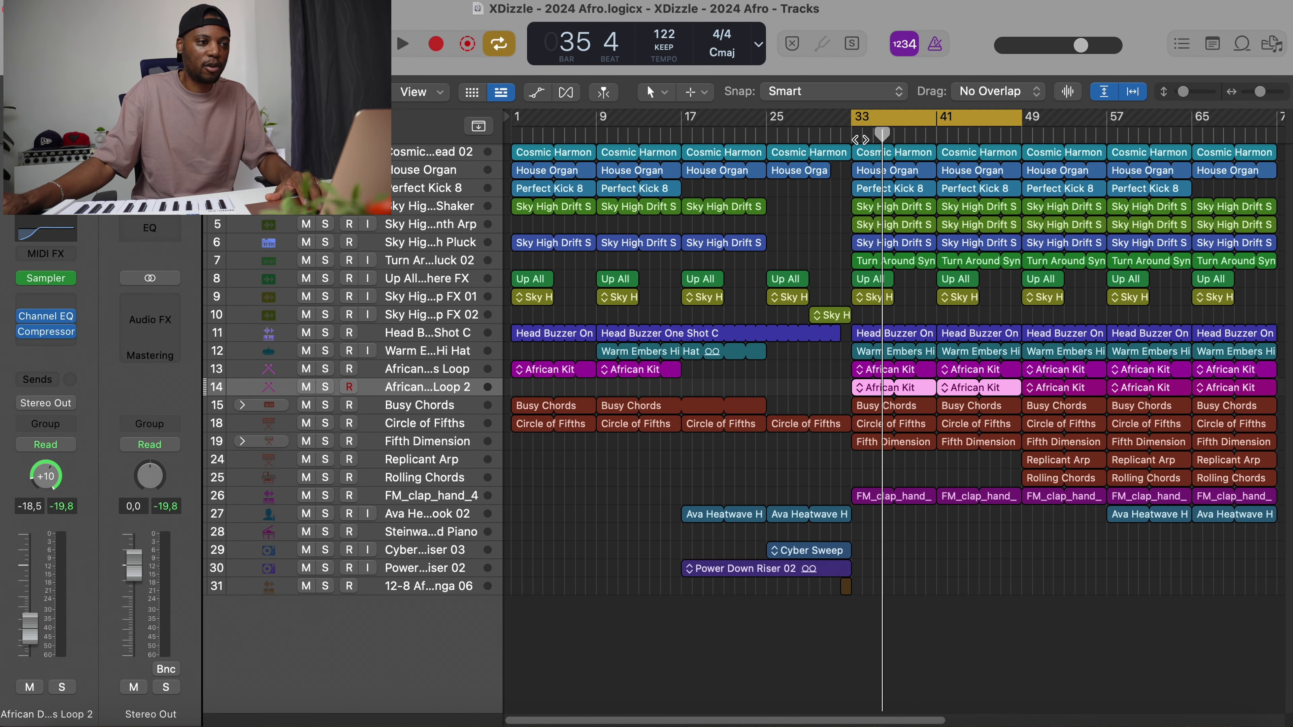